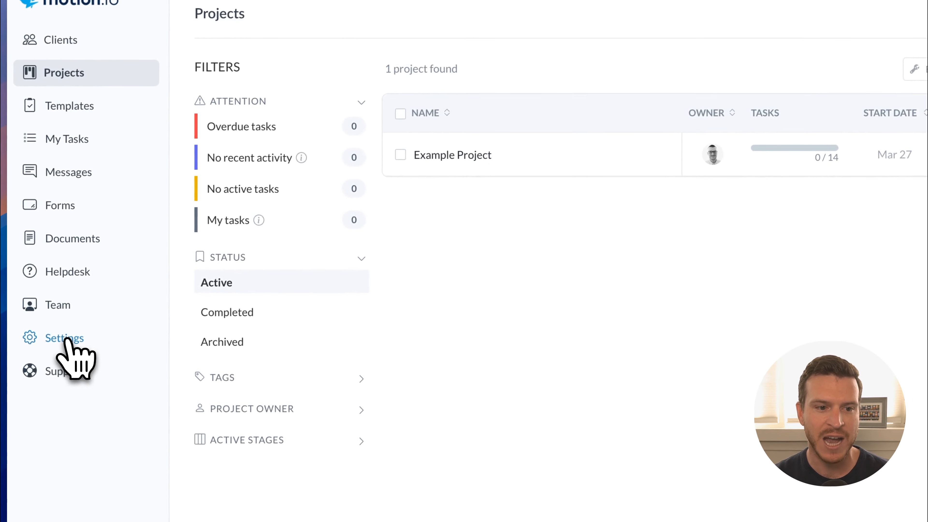
Step: Add a custom field labelled "Client Business Address" in the team settings and save it
{"action": "left_click", "coordinate": [67, 340]}
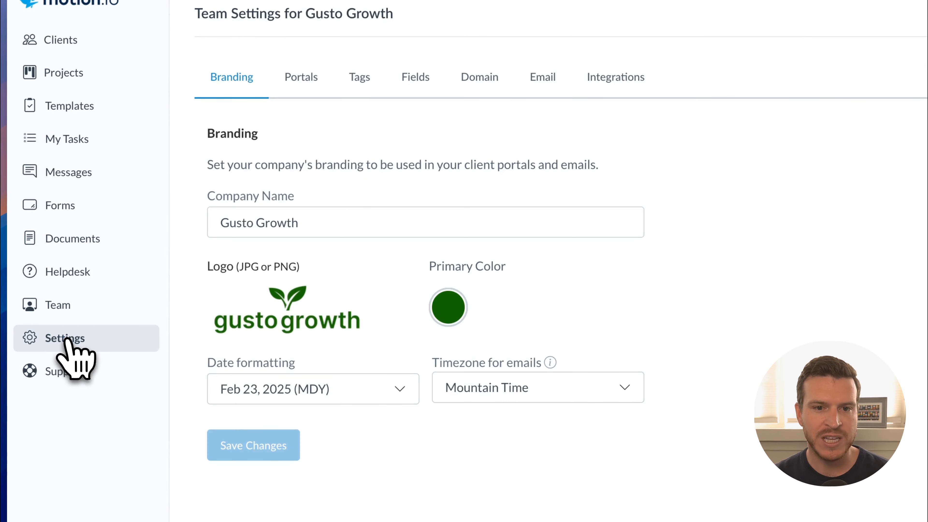
{"action": "left_click", "coordinate": [412, 79]}
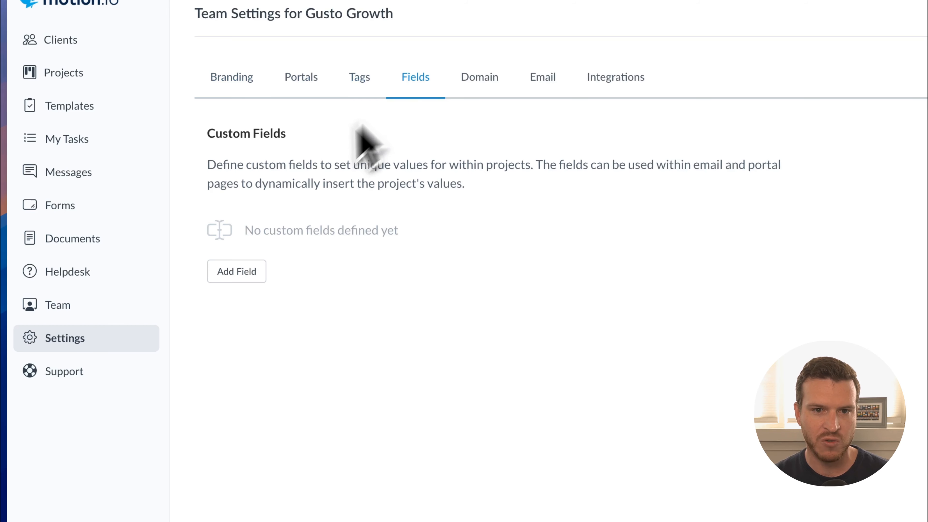
{"action": "left_click", "coordinate": [240, 277]}
{"action": "triple_click", "coordinate": [251, 261]}
{"action": "type", "text": "Cli"}
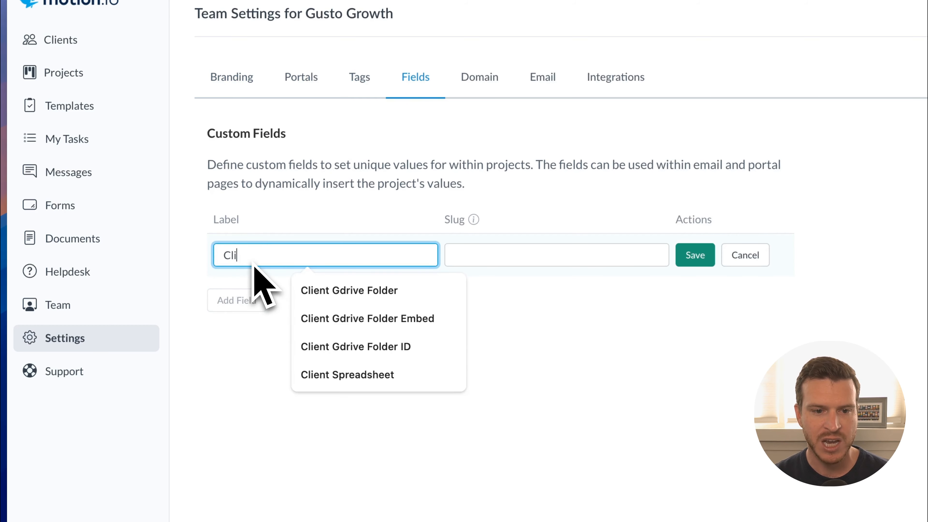
{"action": "type", "text": "ent Business Addres"}
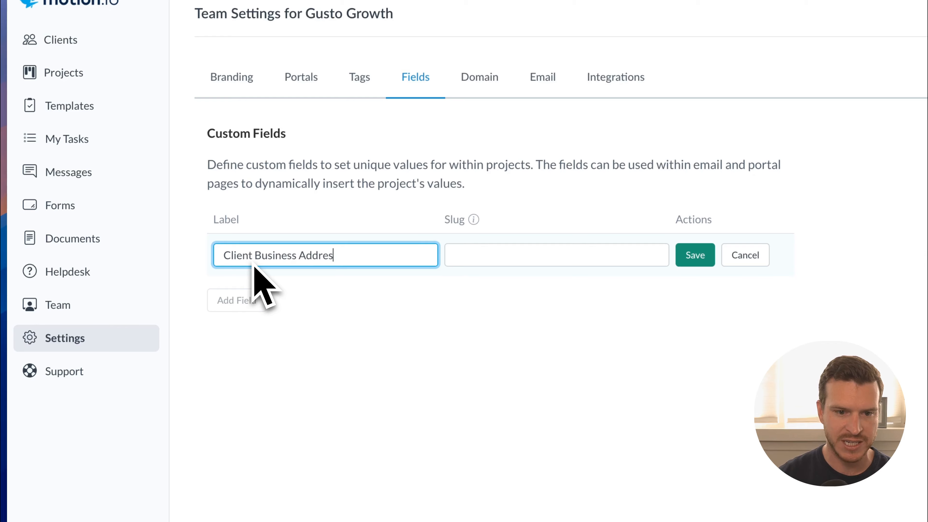
{"action": "type", "text": "s"}
{"action": "left_click", "coordinate": [690, 257]}
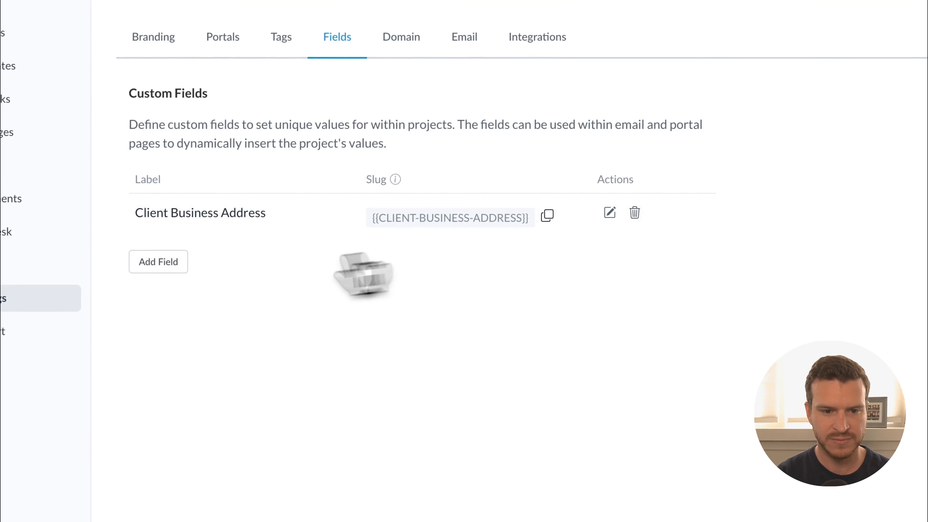
Step: Add a second custom field labelled "Client Business Name" with the slug client-business-name
{"action": "left_click", "coordinate": [172, 262]}
{"action": "type", "text": "Client Business Name"}
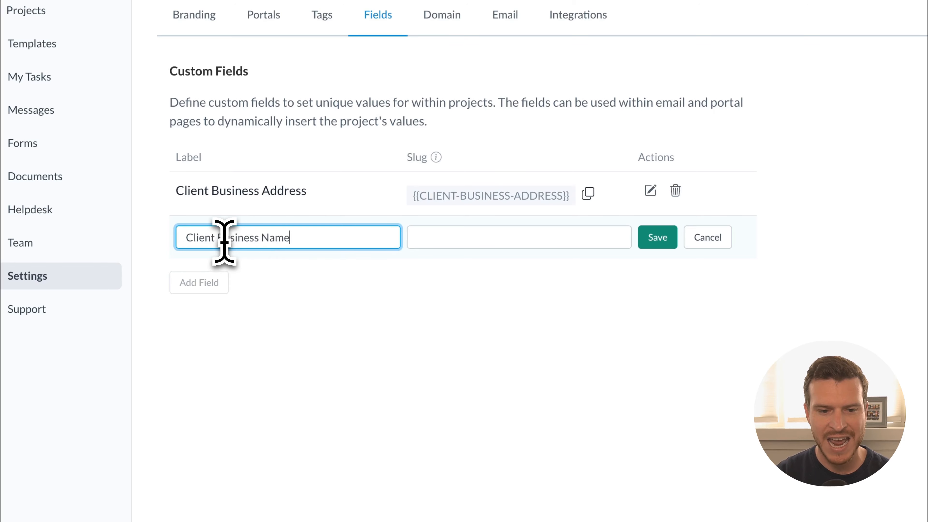
{"action": "left_click", "coordinate": [410, 237]}
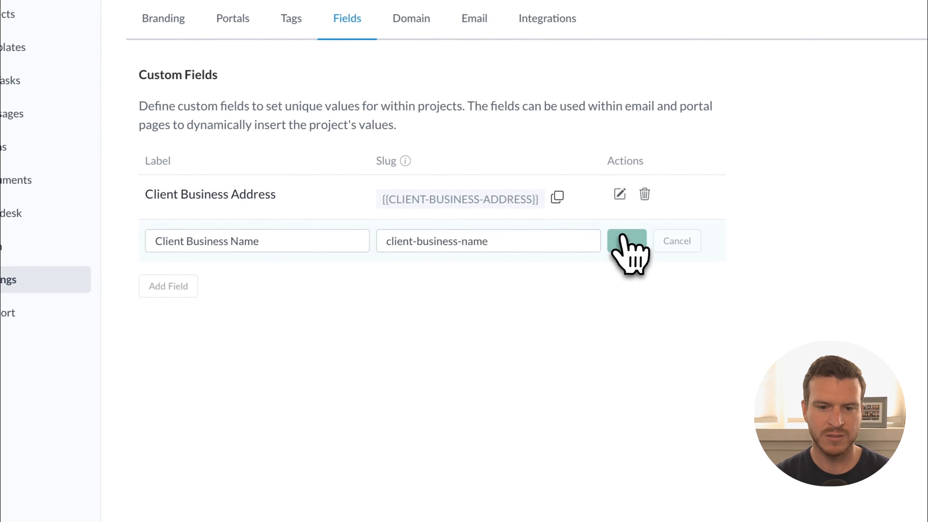
{"action": "left_click", "coordinate": [657, 237]}
Step: Add a third custom field labelled "Client Pricing Info" with the slug Client-Pricing-Info
{"action": "left_click", "coordinate": [179, 292]}
{"action": "type", "text": "C"}
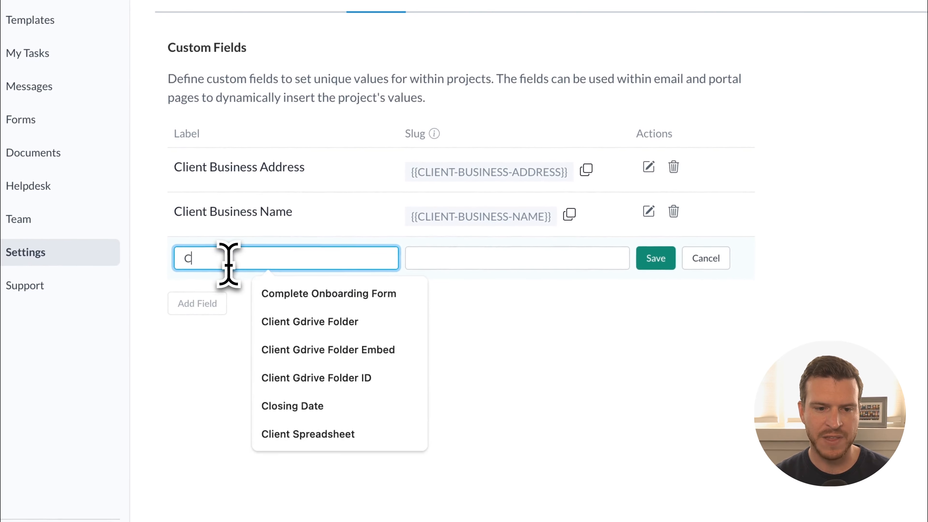
{"action": "type", "text": "lient Proving Info"}
{"action": "left_click", "coordinate": [409, 262]}
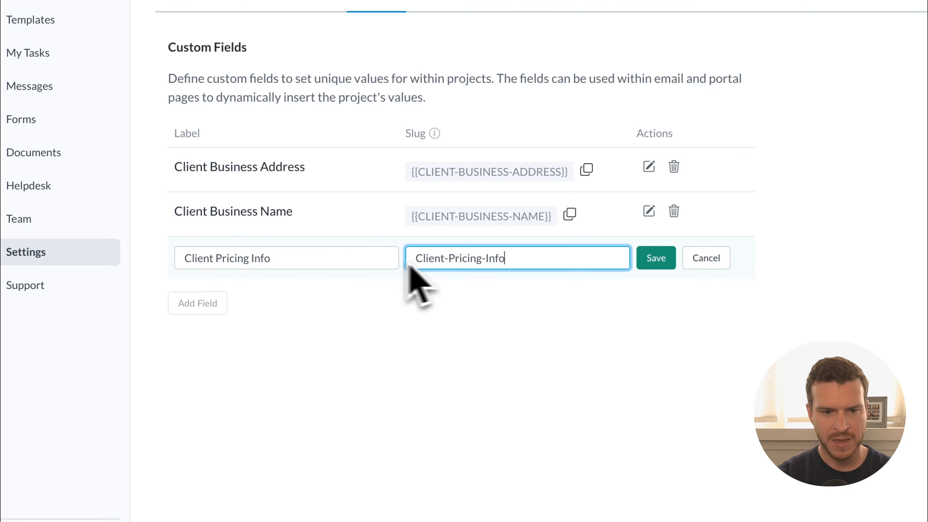
{"action": "left_click", "coordinate": [656, 257]}
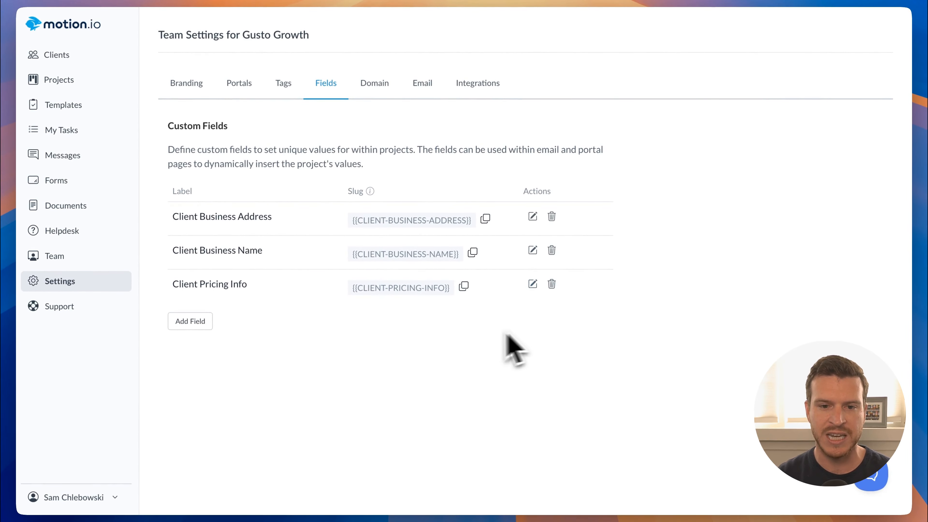
Step: View the custom field values page of Example Project
{"action": "left_click", "coordinate": [66, 83]}
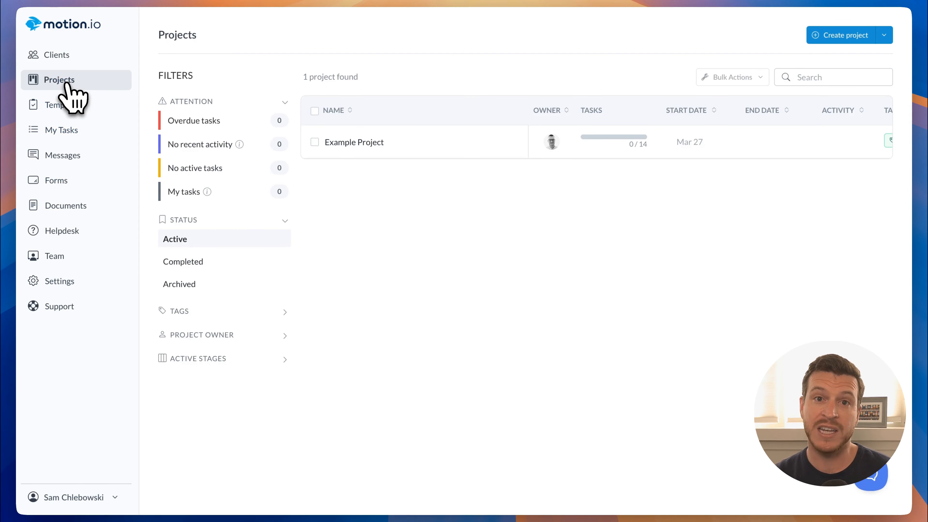
{"action": "left_click", "coordinate": [379, 144]}
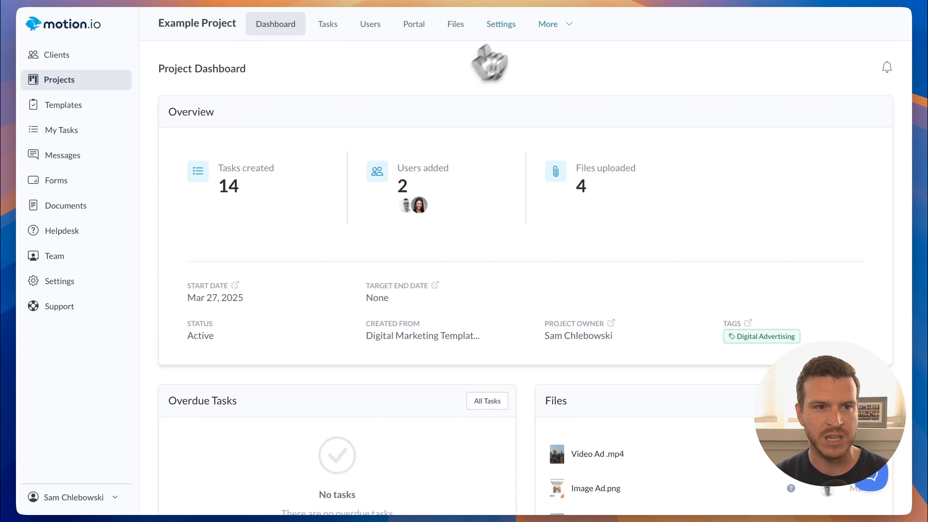
{"action": "left_click", "coordinate": [550, 24]}
{"action": "left_click", "coordinate": [548, 99]}
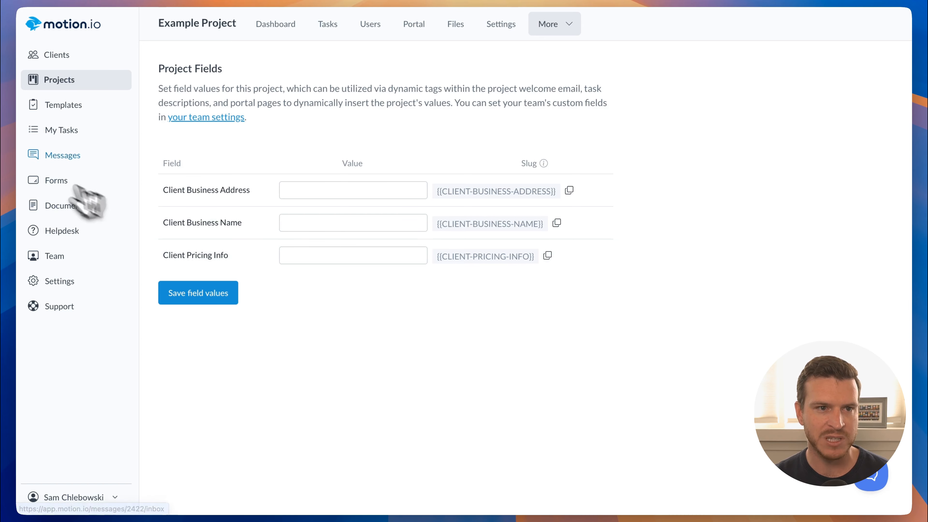
Step: Open the New Client Onboarding Form and set its Business Name question to populate the Client Business Name custom field
{"action": "left_click", "coordinate": [55, 181]}
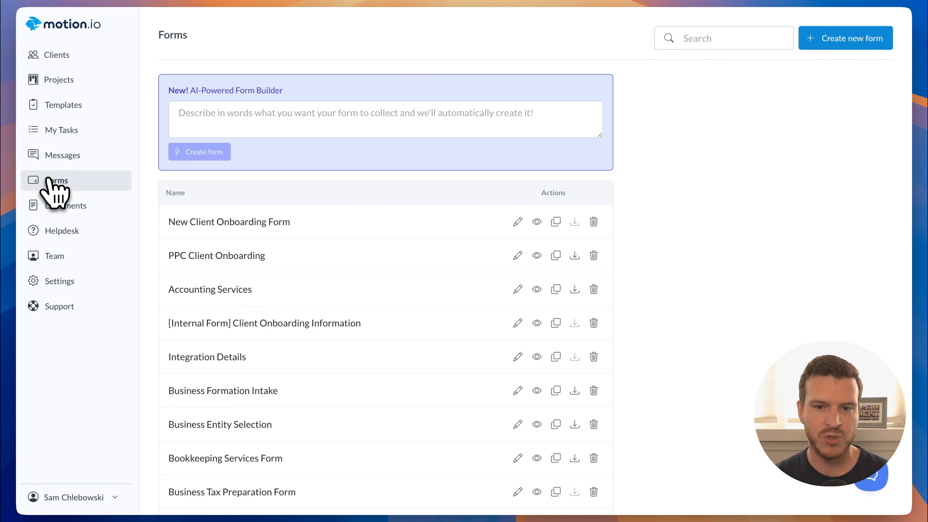
{"action": "left_click", "coordinate": [226, 224]}
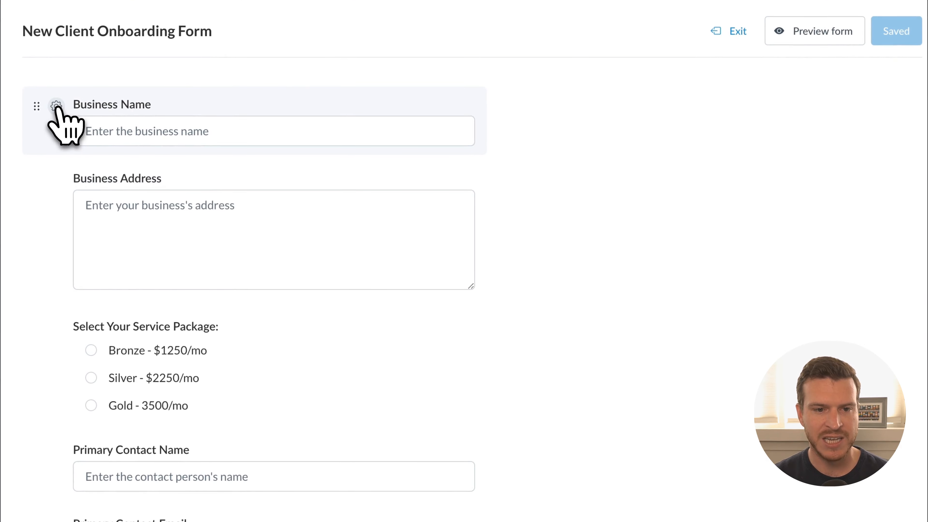
{"action": "left_click", "coordinate": [56, 106]}
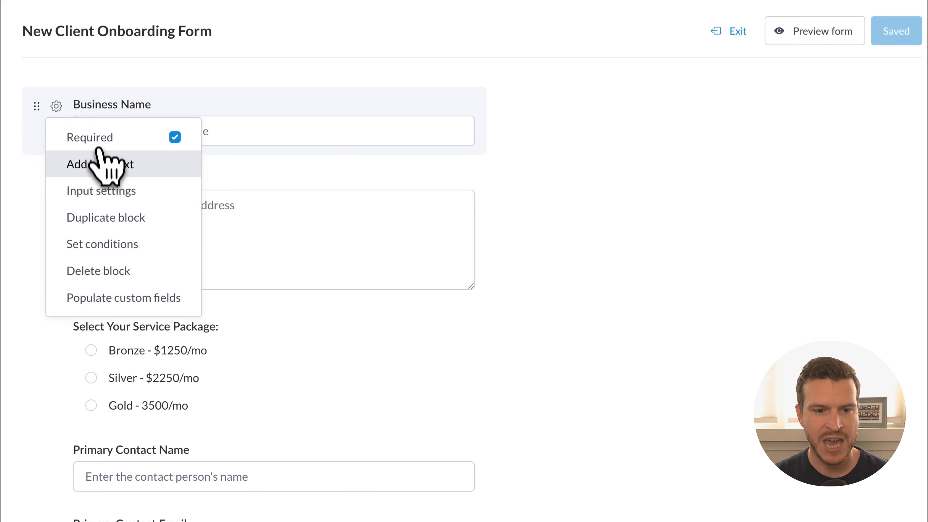
{"action": "left_click", "coordinate": [98, 302]}
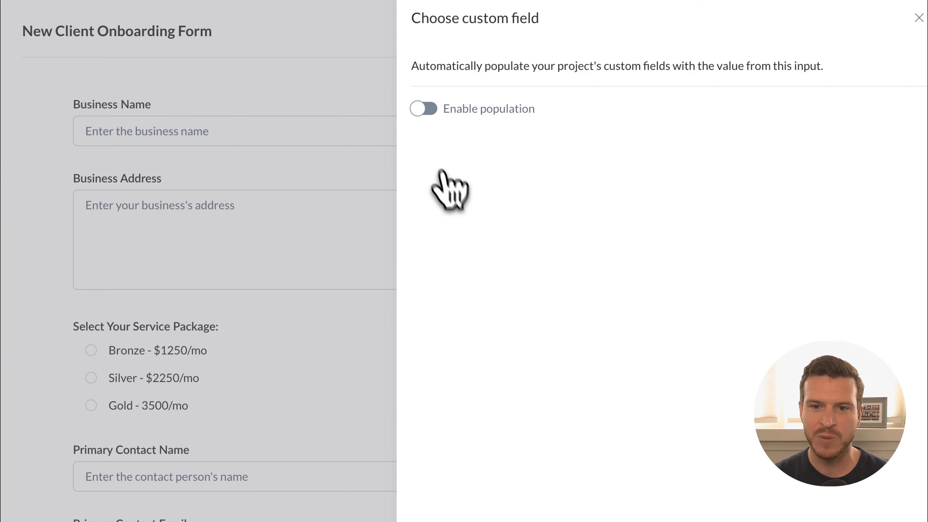
{"action": "left_click", "coordinate": [419, 109]}
{"action": "left_click", "coordinate": [462, 171]}
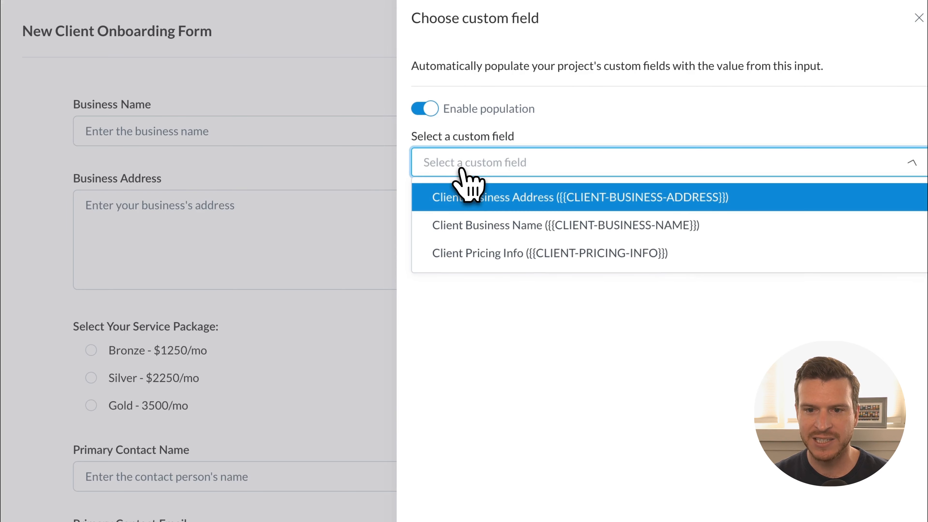
{"action": "left_click", "coordinate": [471, 225]}
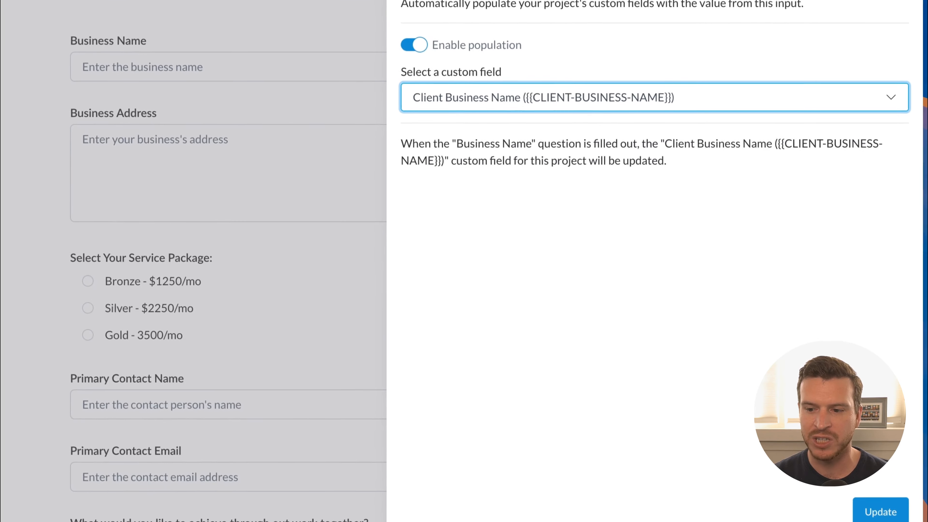
{"action": "left_click", "coordinate": [880, 511]}
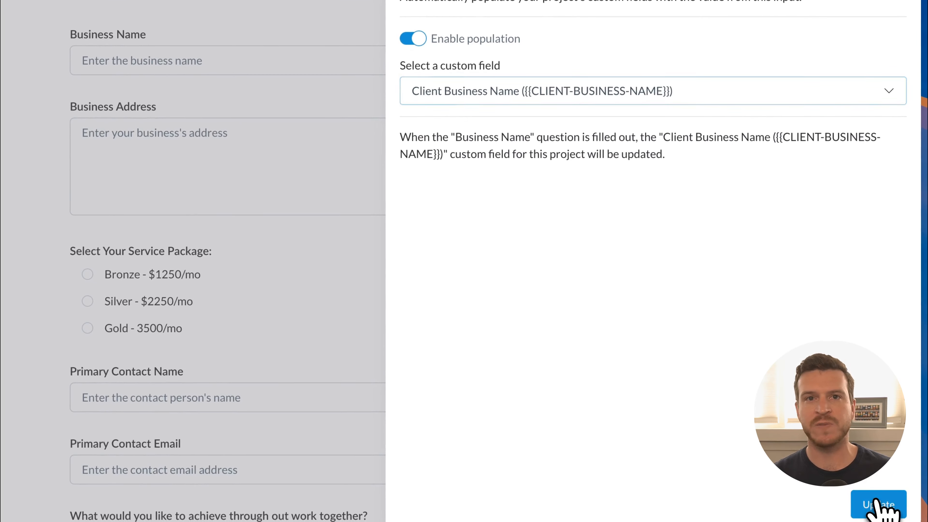
Step: Enable custom field population for the form's Business Address question, using Client Business Address
{"action": "left_click", "coordinate": [56, 107]}
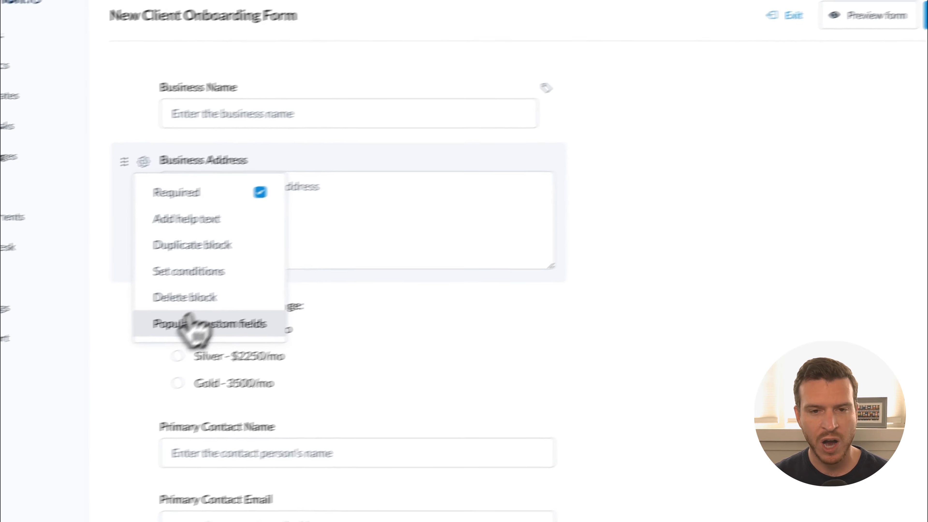
{"action": "left_click", "coordinate": [193, 325]}
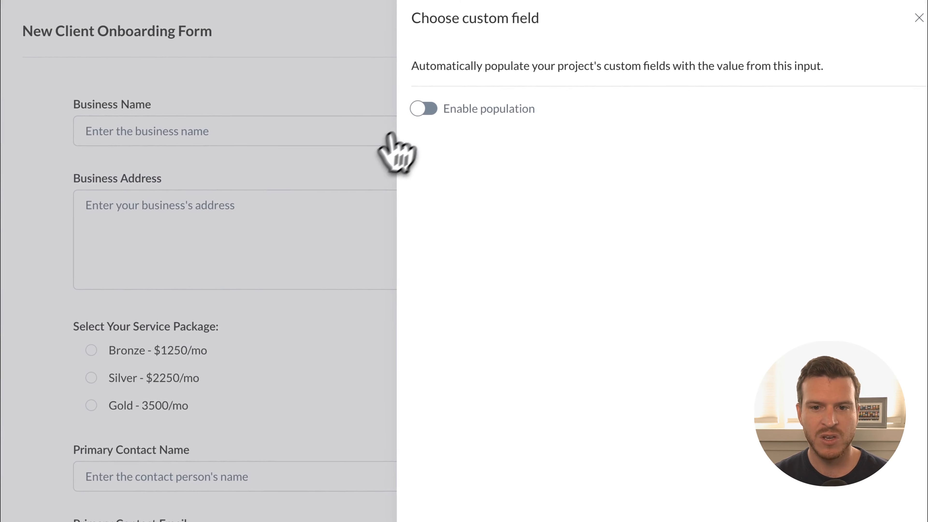
{"action": "left_click", "coordinate": [424, 108]}
{"action": "left_click", "coordinate": [473, 163]}
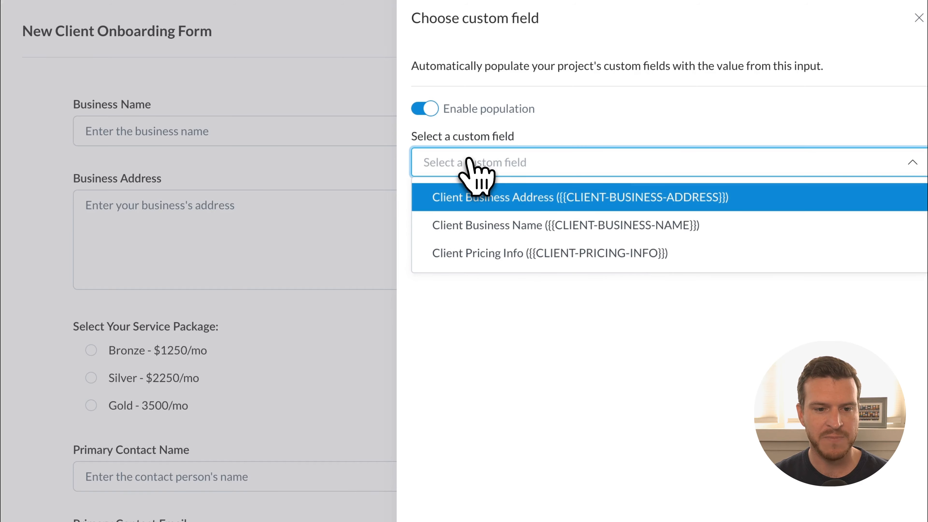
{"action": "left_click", "coordinate": [489, 199]}
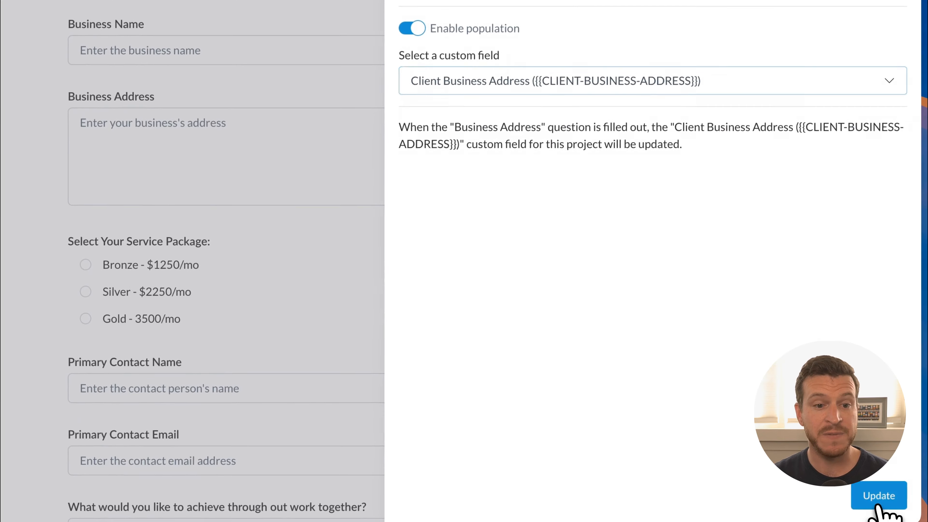
{"action": "left_click", "coordinate": [877, 506]}
Step: Set the "Select Your Service Package:" question to populate the Client Pricing Info custom field, and save the form
{"action": "left_click", "coordinate": [52, 242]}
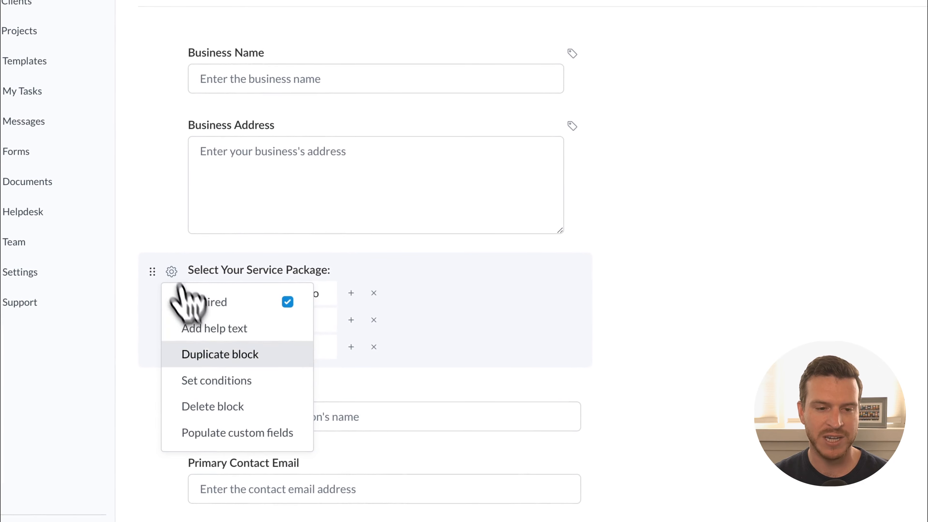
{"action": "left_click", "coordinate": [227, 432]}
{"action": "left_click", "coordinate": [459, 100]}
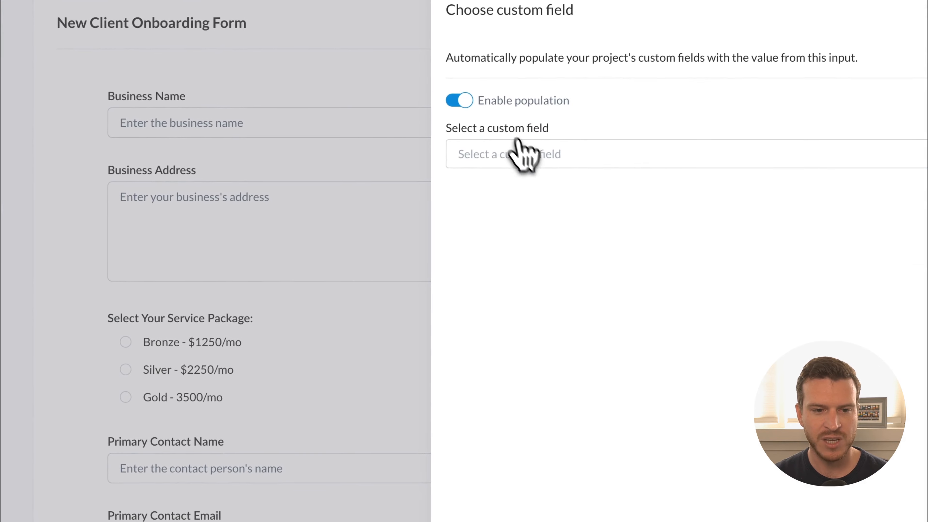
{"action": "left_click", "coordinate": [522, 155]}
{"action": "left_click", "coordinate": [533, 244]}
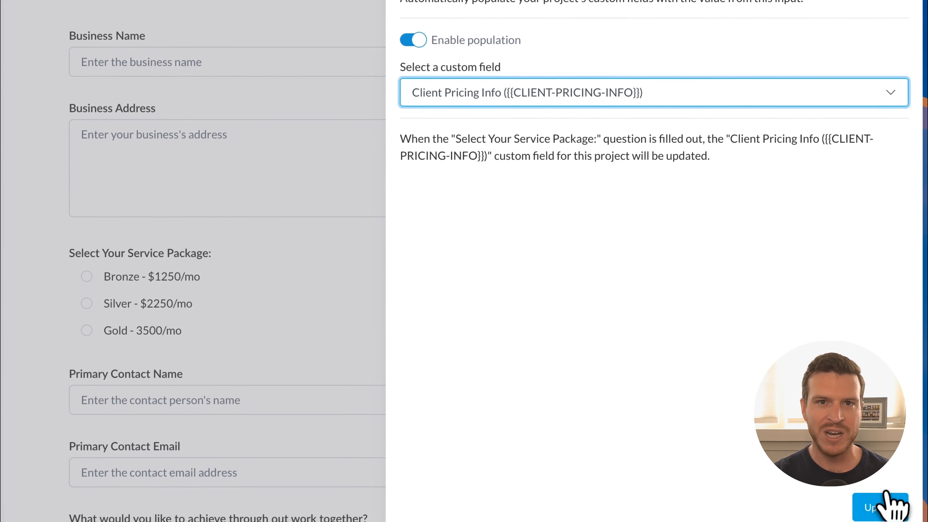
{"action": "left_click", "coordinate": [887, 491]}
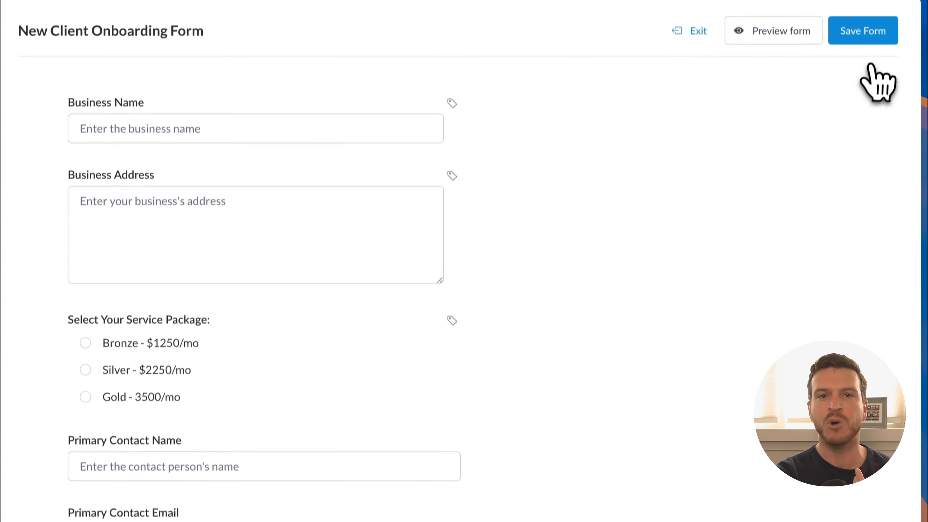
{"action": "left_click", "coordinate": [866, 48]}
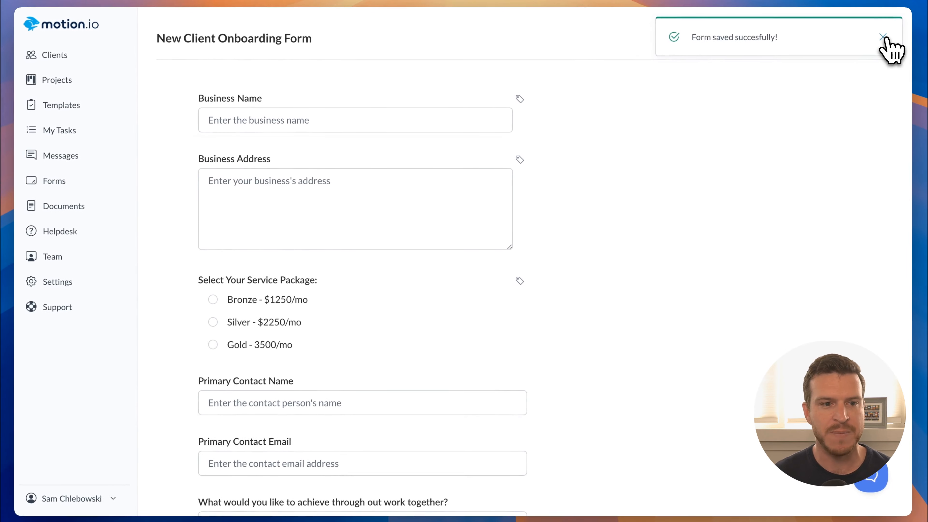
{"action": "left_click", "coordinate": [883, 38]}
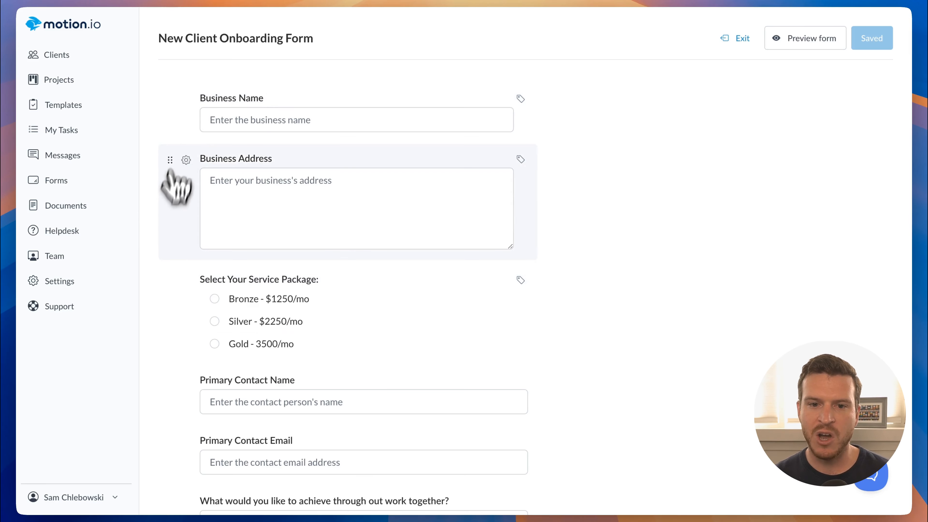
Step: Open the Digital Marketing Contract document for editing its fillable fields
{"action": "left_click", "coordinate": [75, 206]}
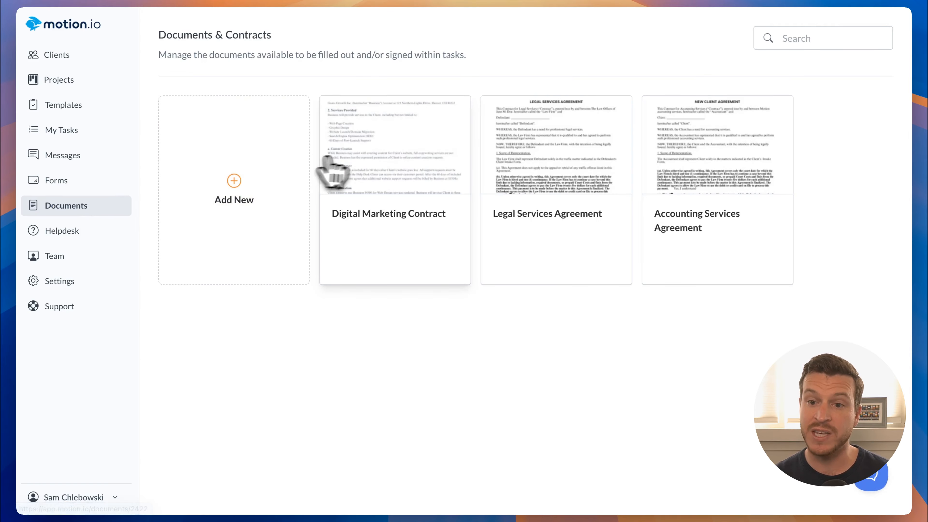
{"action": "left_click", "coordinate": [376, 171]}
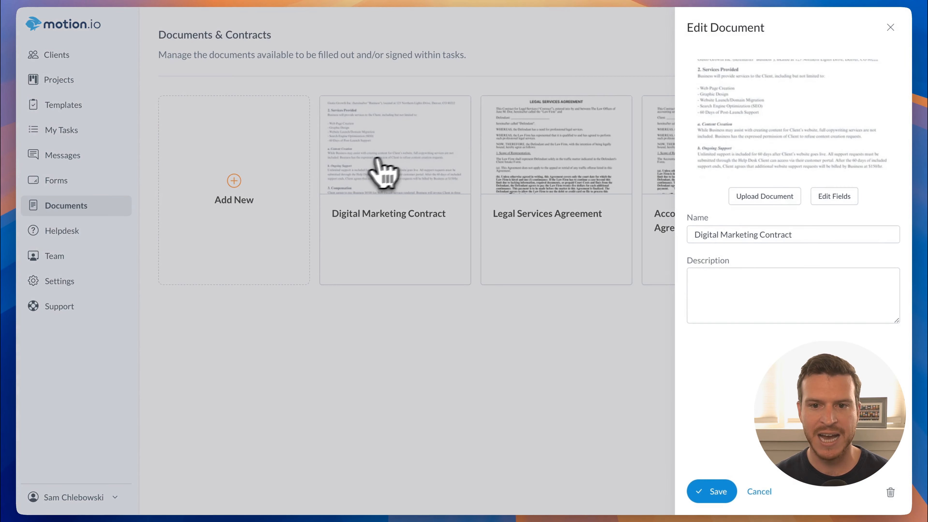
{"action": "left_click", "coordinate": [833, 199]}
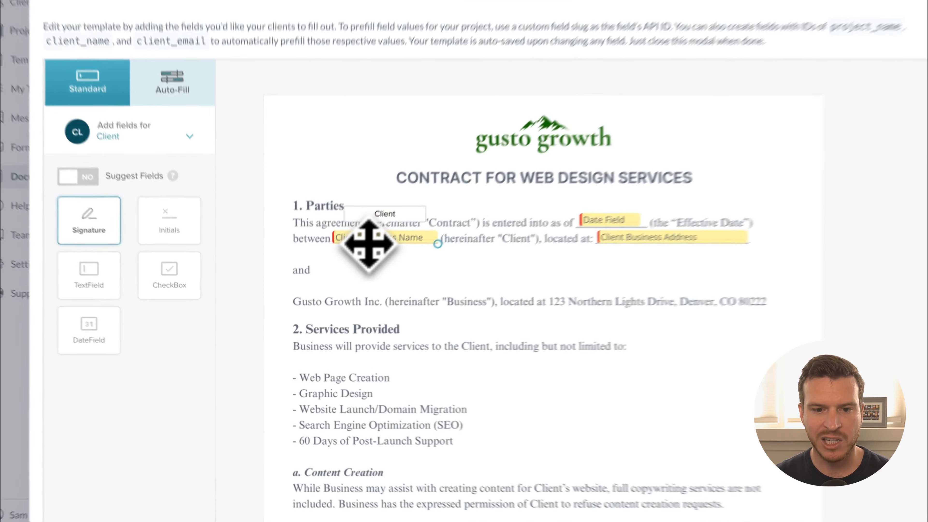
Step: Set the API ID of the contract's Client Business Name field to {{CLIENT-BUSINESS-NAME}}, and recheck the field's advanced settings
{"action": "left_click", "coordinate": [362, 258]}
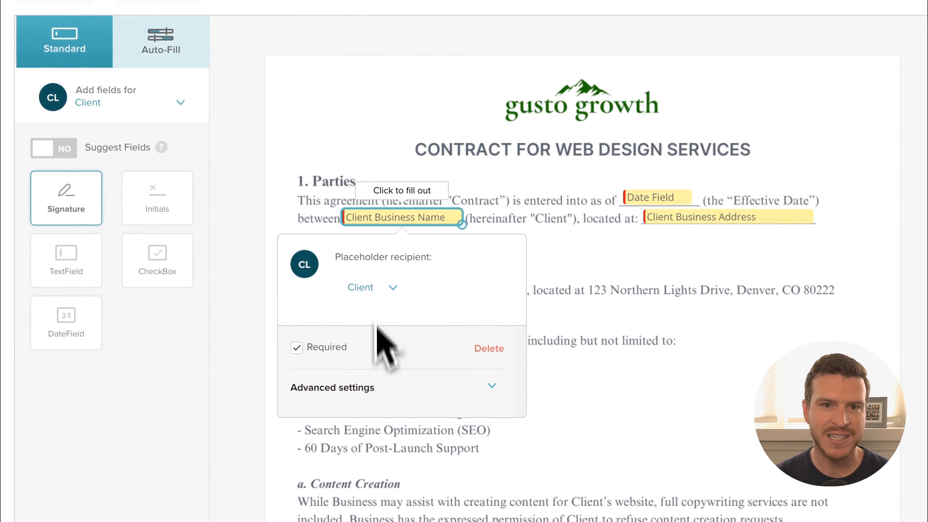
{"action": "left_click", "coordinate": [365, 387]}
{"action": "scroll", "coordinate": [366, 395], "scroll_direction": "down", "scroll_amount": 5}
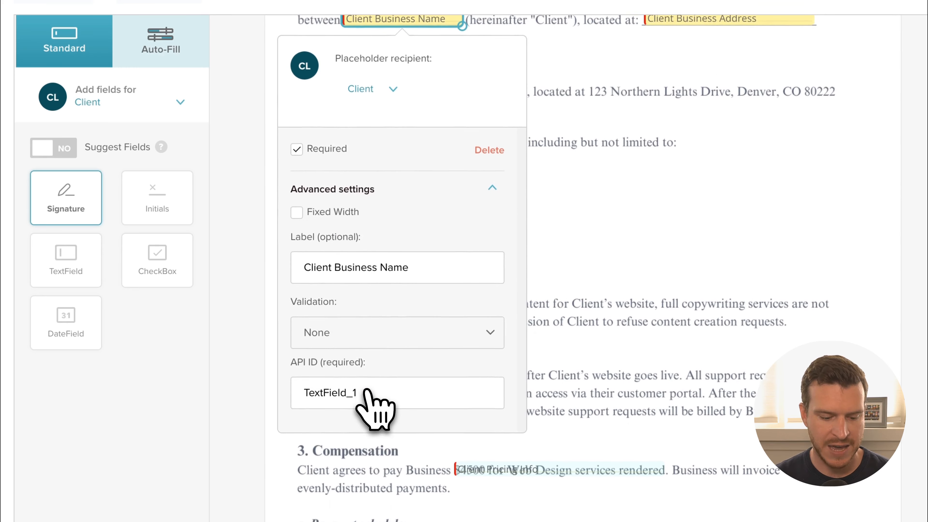
{"action": "double_click", "coordinate": [370, 380]}
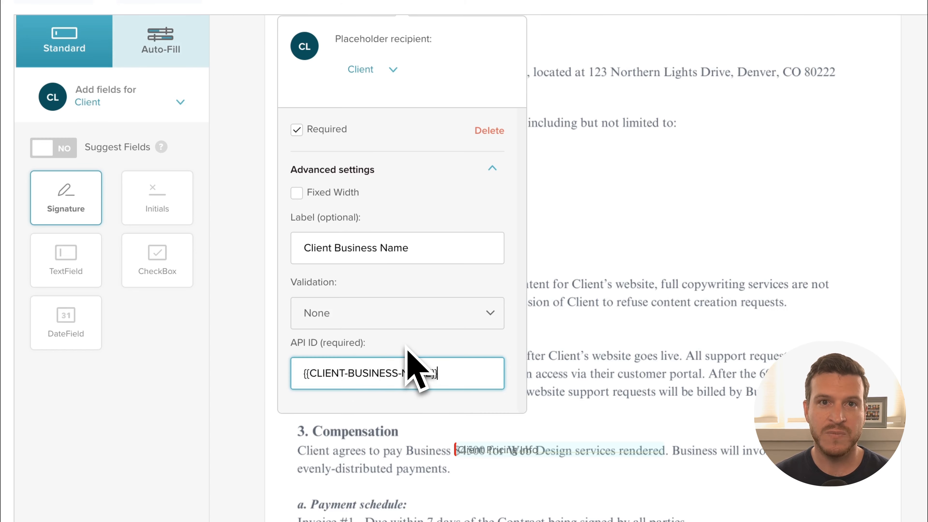
{"action": "left_click", "coordinate": [578, 229]}
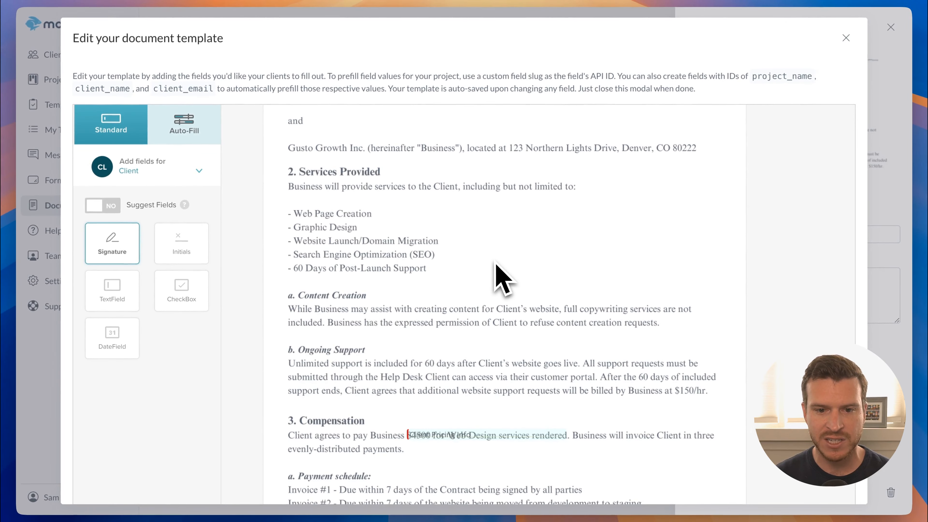
{"action": "scroll", "coordinate": [502, 280], "scroll_direction": "up", "scroll_amount": 5}
{"action": "left_click", "coordinate": [368, 221]}
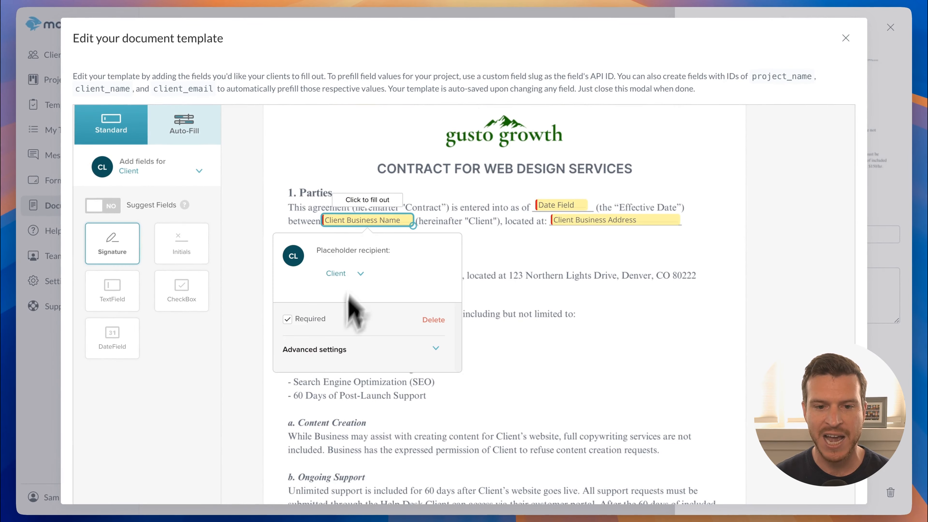
{"action": "left_click", "coordinate": [327, 349]}
{"action": "scroll", "coordinate": [325, 399], "scroll_direction": "down", "scroll_amount": 2}
{"action": "scroll", "coordinate": [321, 398], "scroll_direction": "down", "scroll_amount": 2}
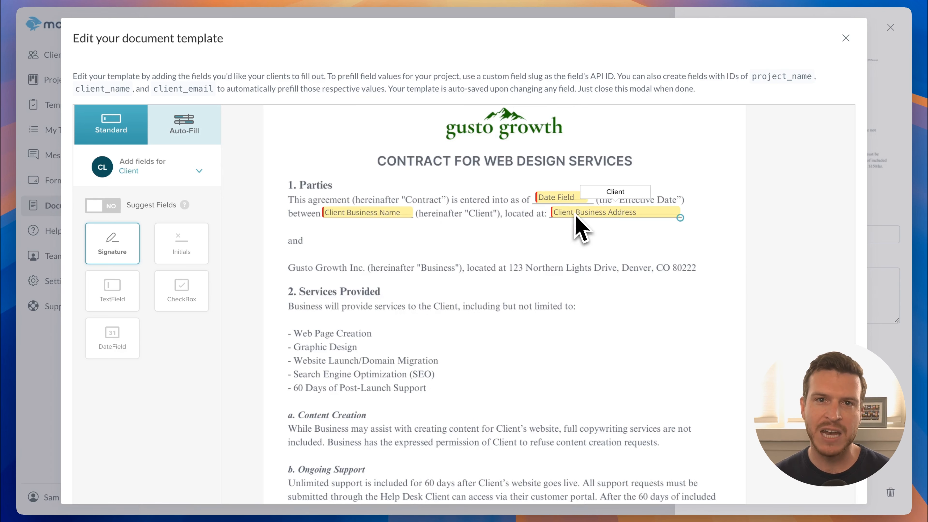
Step: Replace the API ID of the contract's Client Business Address field with the matching custom field slug
{"action": "left_click", "coordinate": [576, 216]}
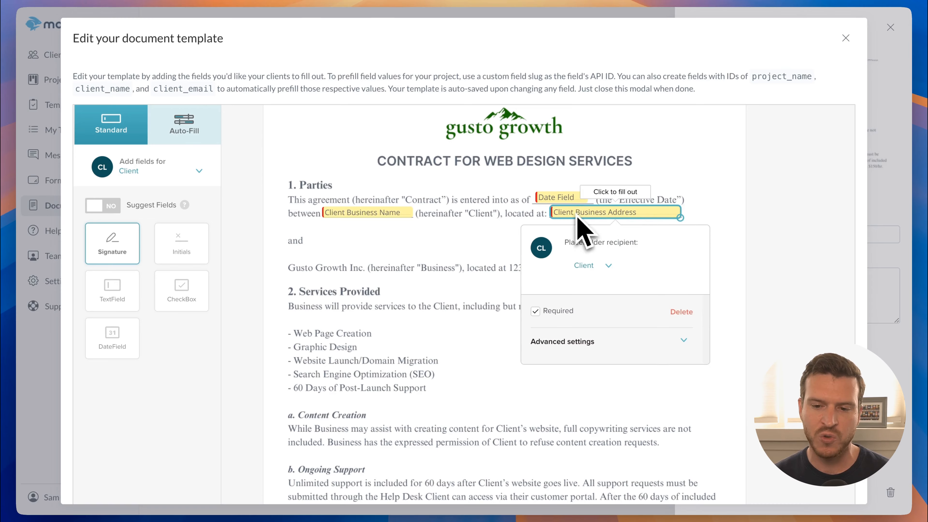
{"action": "left_click", "coordinate": [536, 338]}
{"action": "scroll", "coordinate": [548, 353], "scroll_direction": "down", "scroll_amount": 4}
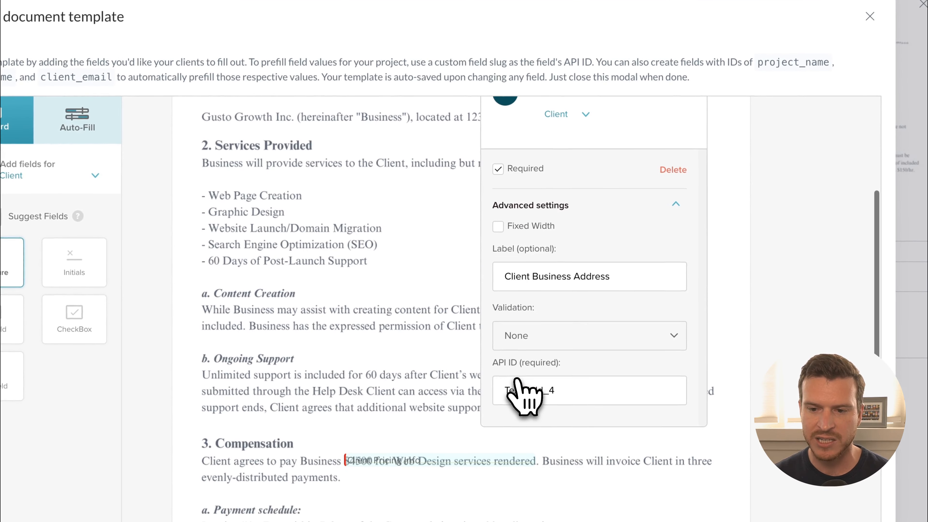
{"action": "double_click", "coordinate": [521, 388]}
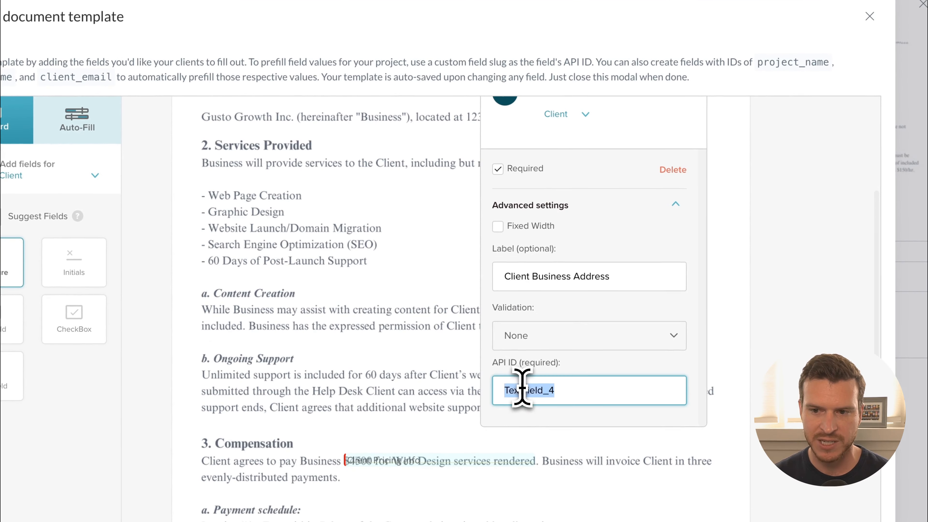
{"action": "left_click", "coordinate": [729, 227]}
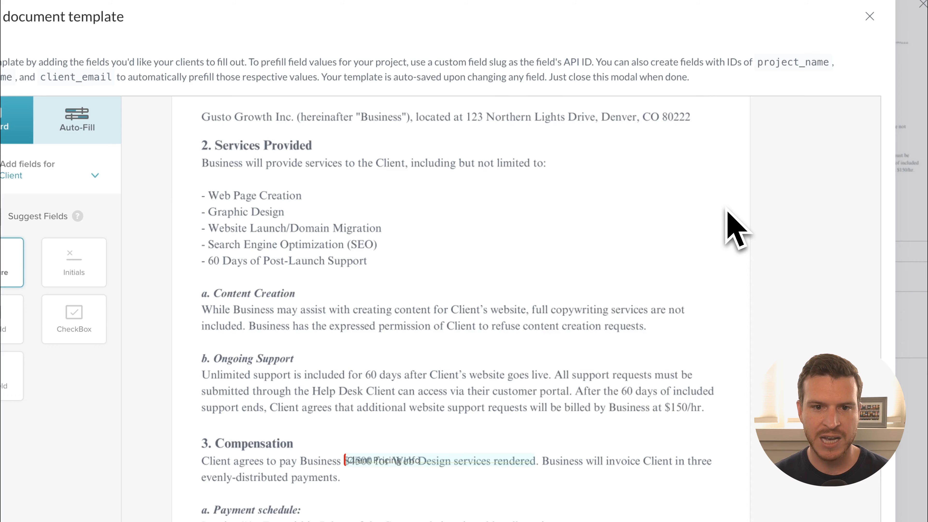
Step: Set the API ID of the Client Pricing Info field under Compensation to {{CLIENT-PRICING-INFO}}, and save the Digital Marketing Contract document
{"action": "scroll", "coordinate": [667, 261], "scroll_direction": "down", "scroll_amount": 3}
{"action": "left_click", "coordinate": [477, 372]}
{"action": "scroll", "coordinate": [477, 372], "scroll_direction": "down", "scroll_amount": 5}
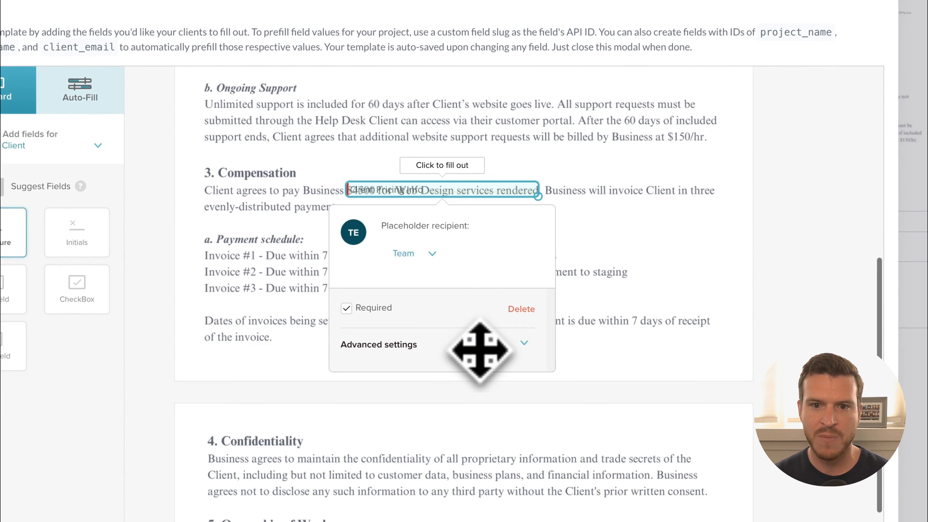
{"action": "left_click", "coordinate": [461, 349]}
{"action": "scroll", "coordinate": [445, 362], "scroll_direction": "down", "scroll_amount": 5}
{"action": "double_click", "coordinate": [422, 344]}
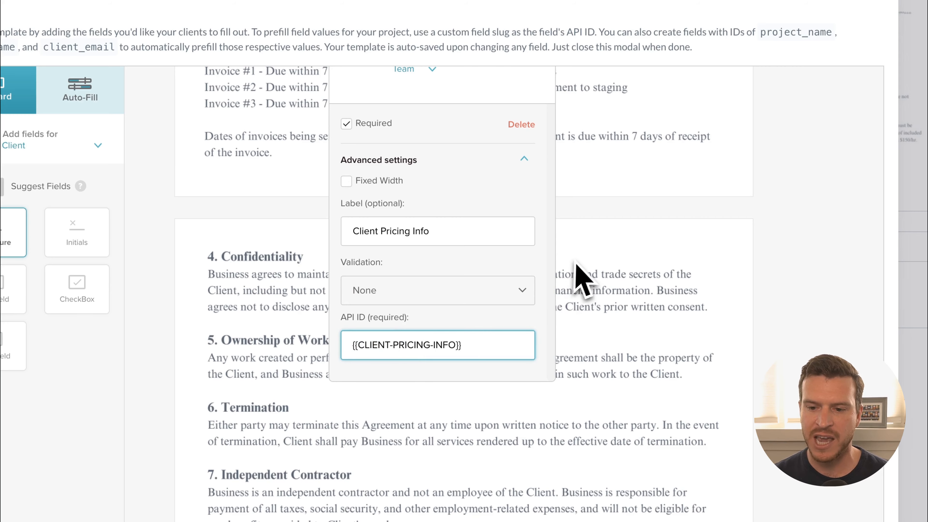
{"action": "left_click", "coordinate": [583, 281]}
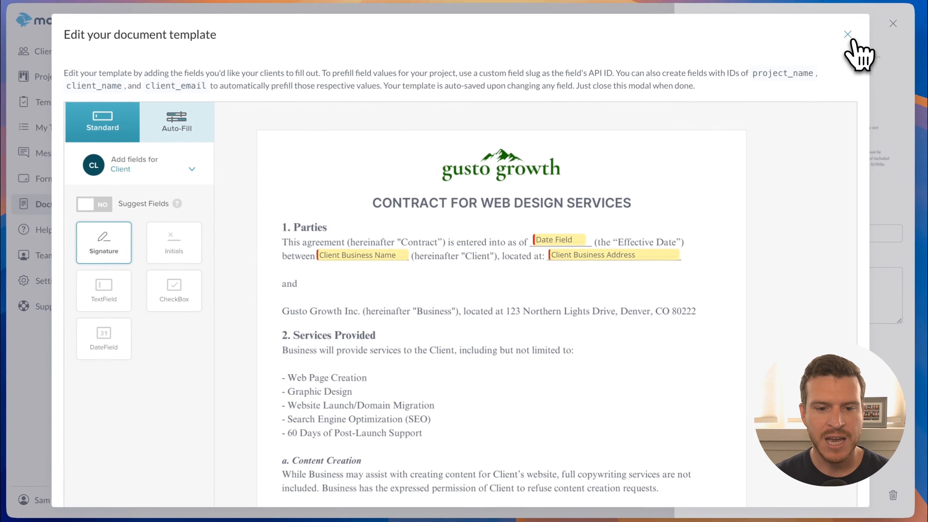
{"action": "left_click", "coordinate": [847, 35]}
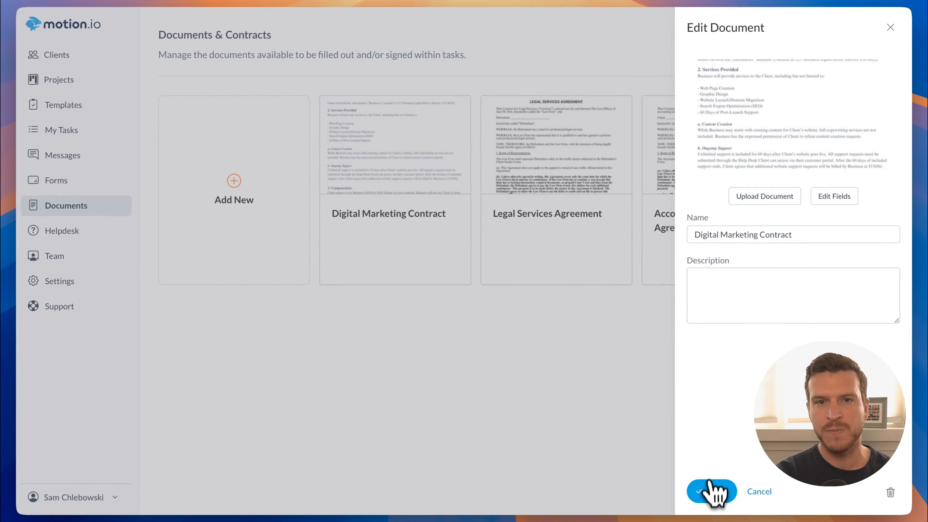
{"action": "left_click", "coordinate": [708, 490]}
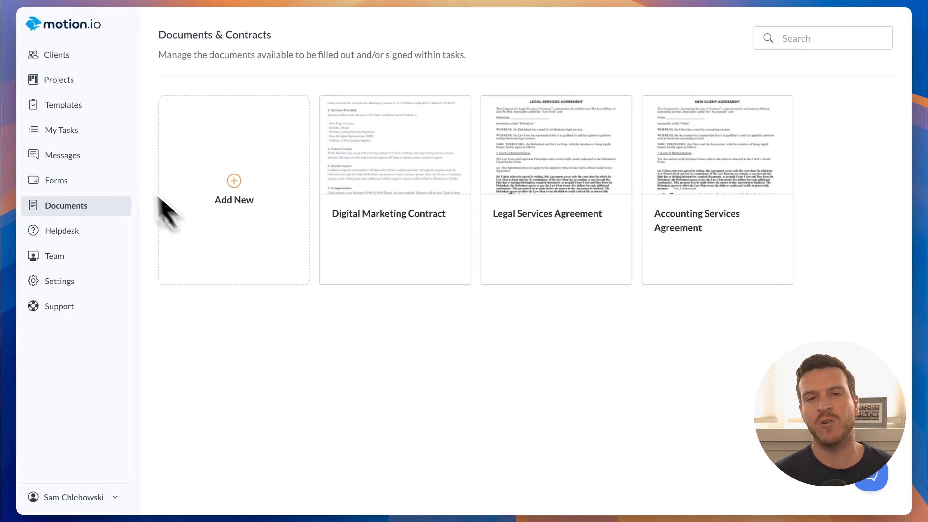
Step: Open the Digital Marketing Template project template for editing and look through its stages and tasks
{"action": "left_click", "coordinate": [66, 104]}
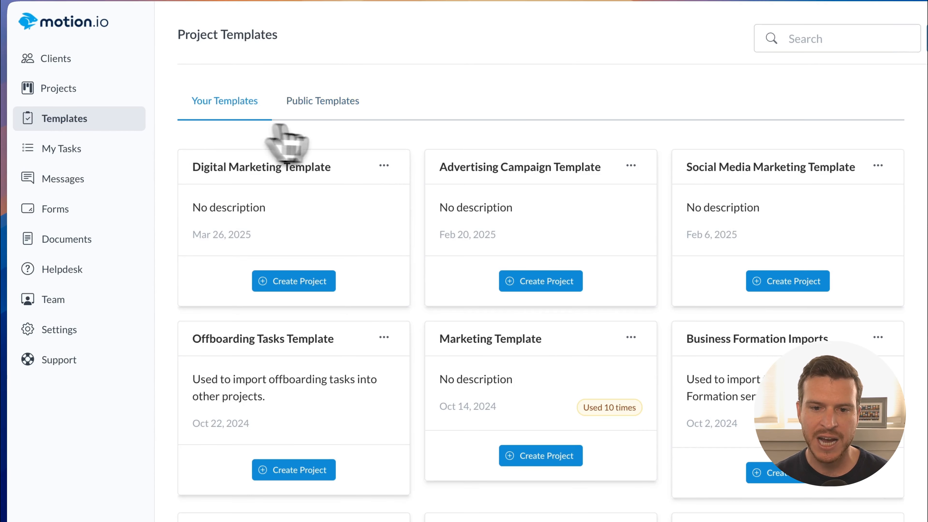
{"action": "left_click", "coordinate": [384, 165]}
{"action": "left_click", "coordinate": [420, 229]}
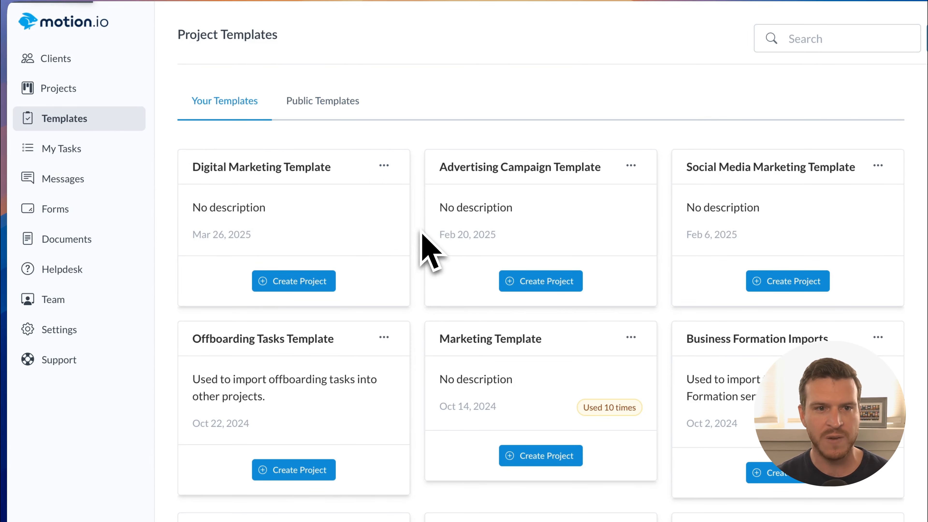
{"action": "scroll", "coordinate": [420, 230], "scroll_direction": "down", "scroll_amount": 10}
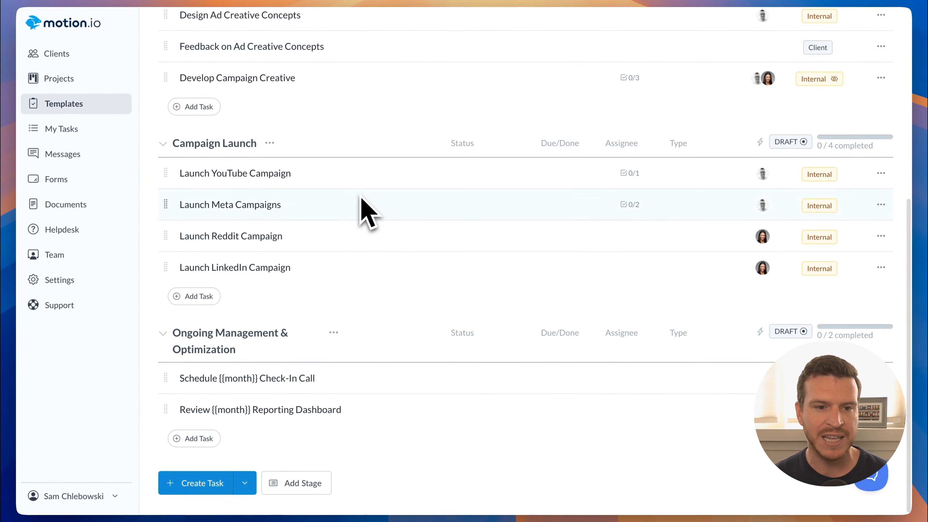
{"action": "scroll", "coordinate": [361, 199], "scroll_direction": "up", "scroll_amount": 7}
{"action": "scroll", "coordinate": [365, 209], "scroll_direction": "up", "scroll_amount": 2}
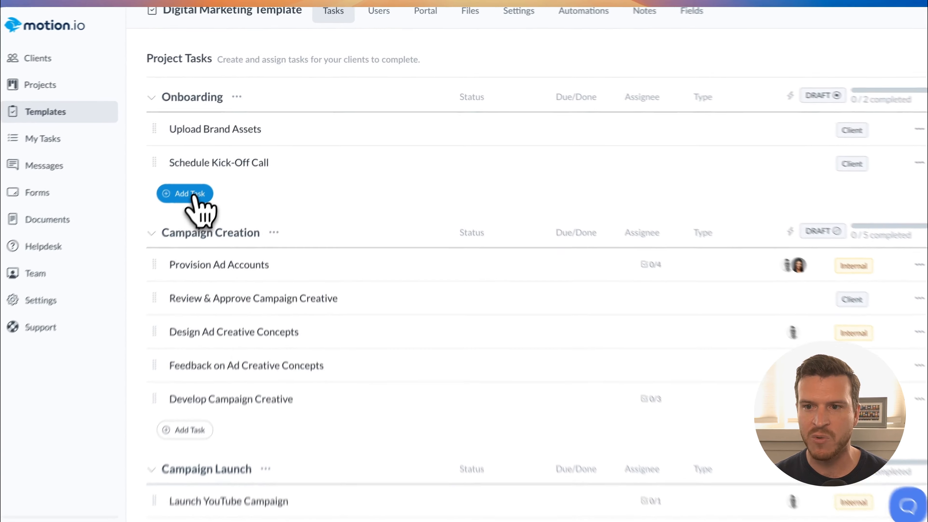
Step: Start a new task in the Onboarding stage titled "Complete Onboarding Form"
{"action": "left_click", "coordinate": [202, 183]}
{"action": "left_click", "coordinate": [491, 82]}
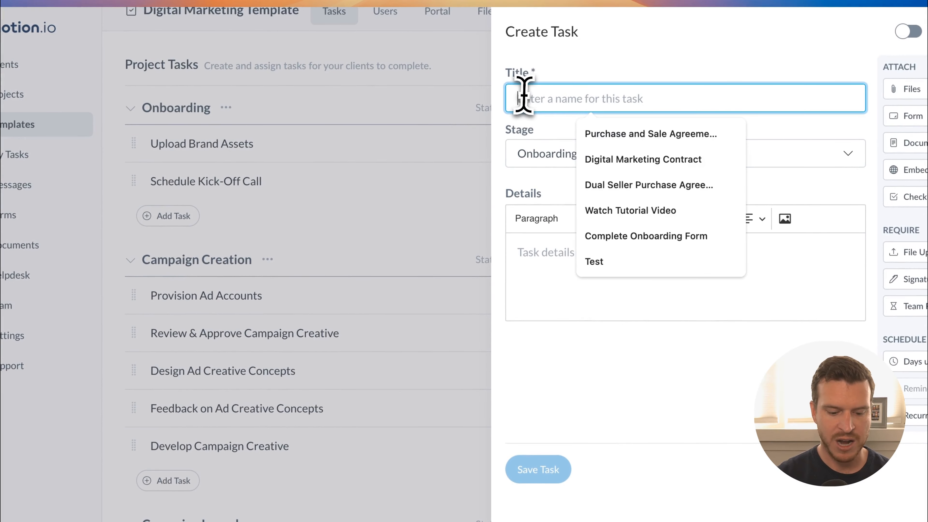
{"action": "left_click", "coordinate": [646, 236]}
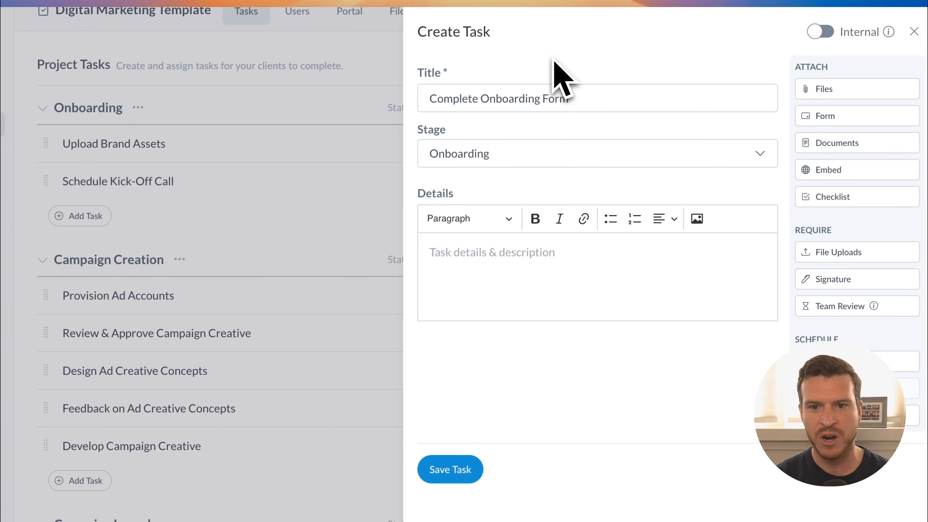
Step: Attach the New Client Onboarding Form to the task and save the task
{"action": "left_click", "coordinate": [831, 116]}
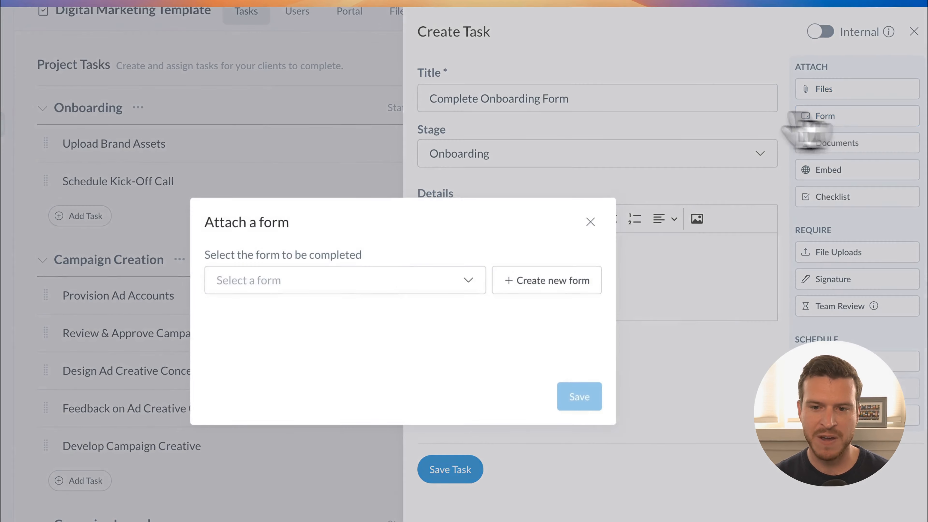
{"action": "left_click", "coordinate": [292, 279]}
{"action": "scroll", "coordinate": [271, 289], "scroll_direction": "down", "scroll_amount": 5}
{"action": "left_click", "coordinate": [331, 298]}
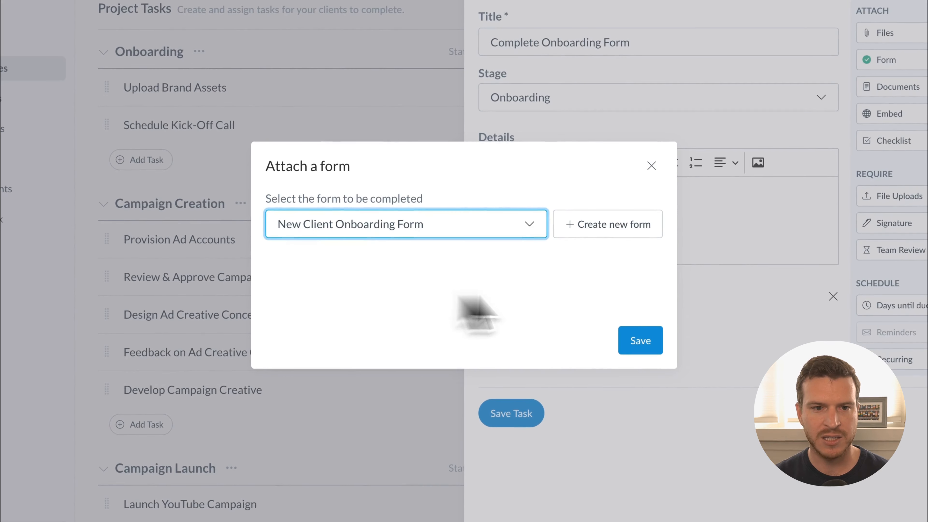
{"action": "left_click", "coordinate": [643, 342]}
{"action": "left_click", "coordinate": [512, 415]}
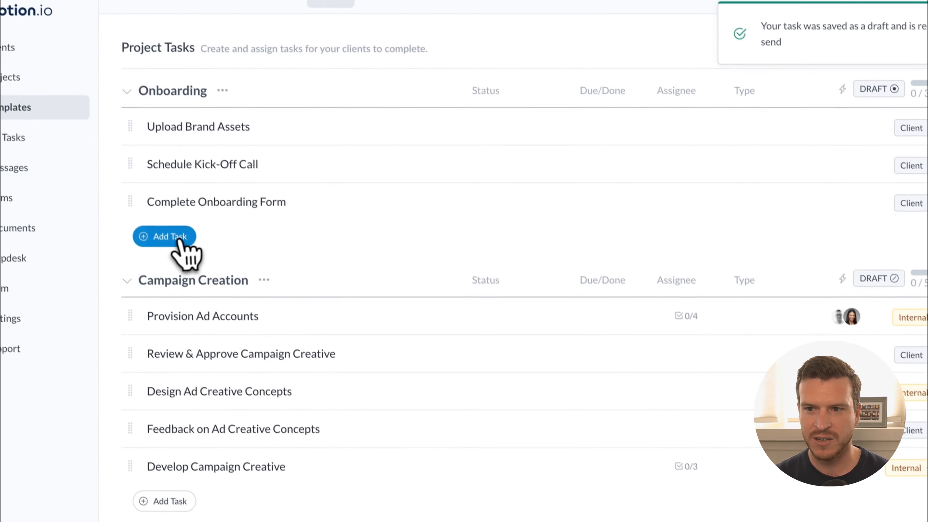
Step: Start another Onboarding task titled "Sign Contract" and attach the Digital Marketing Contract as the document to fill out
{"action": "left_click", "coordinate": [153, 199]}
{"action": "left_click", "coordinate": [534, 45]}
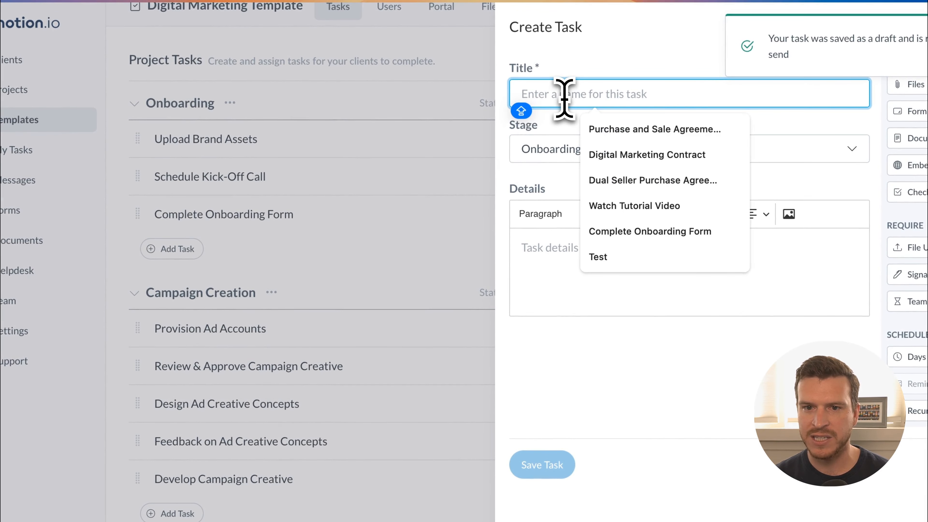
{"action": "type", "text": "Sign Contract"}
{"action": "left_click", "coordinate": [897, 37]}
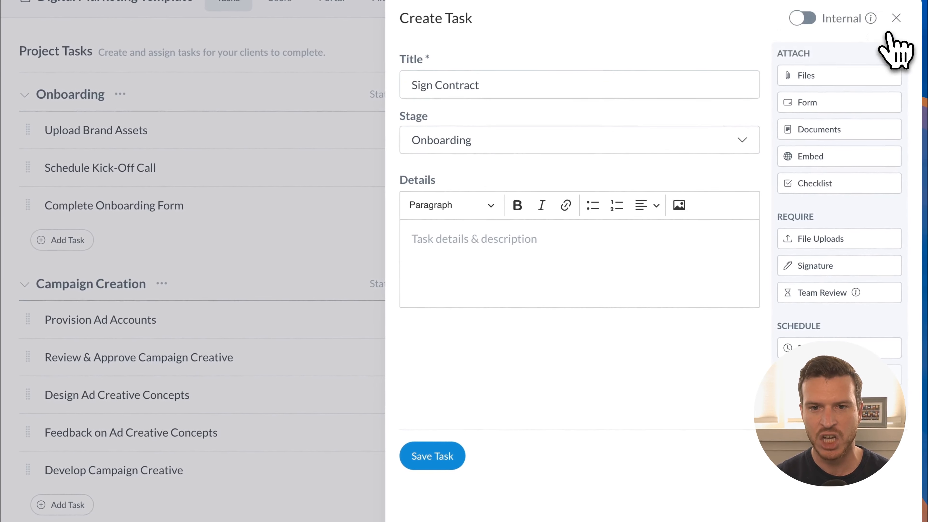
{"action": "left_click", "coordinate": [838, 130]}
{"action": "left_click", "coordinate": [489, 324]}
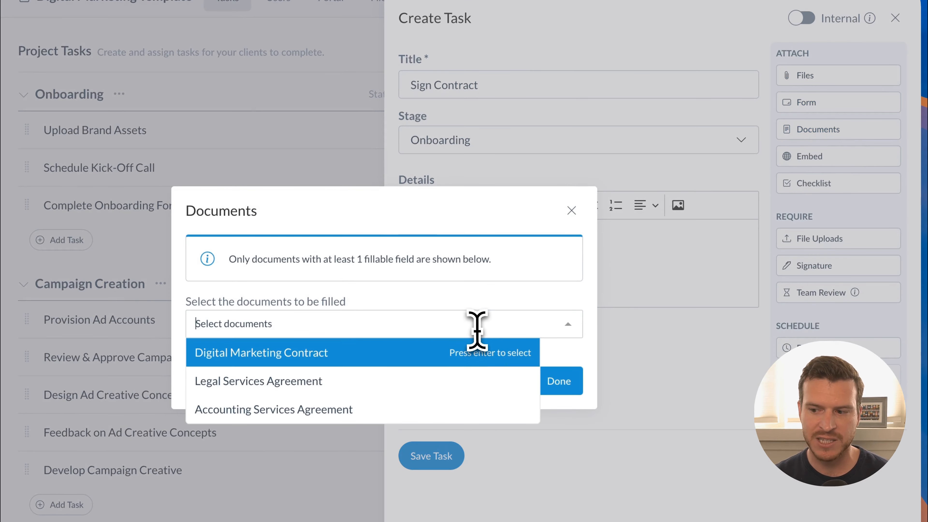
{"action": "left_click", "coordinate": [403, 352]}
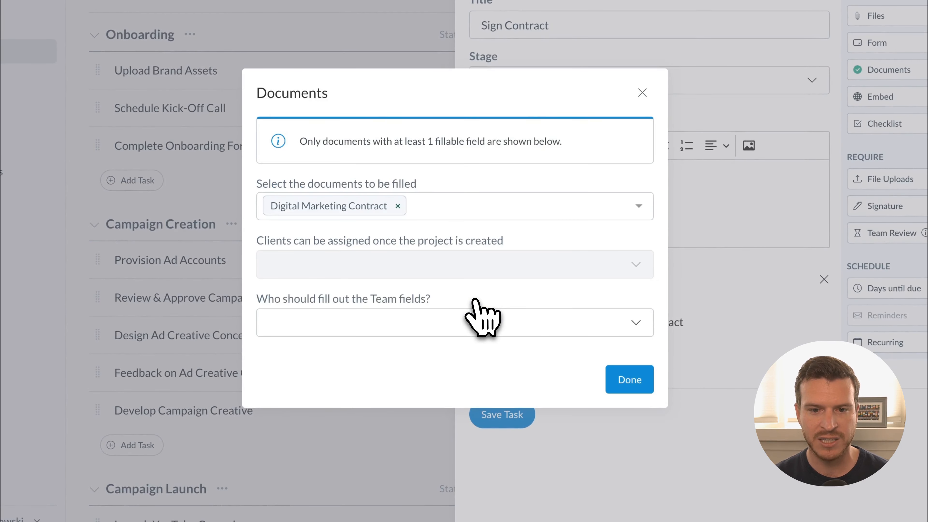
Step: Assign the first listed team member to fill out the contract's Team fields, and save the Sign Contract task
{"action": "left_click", "coordinate": [468, 322]}
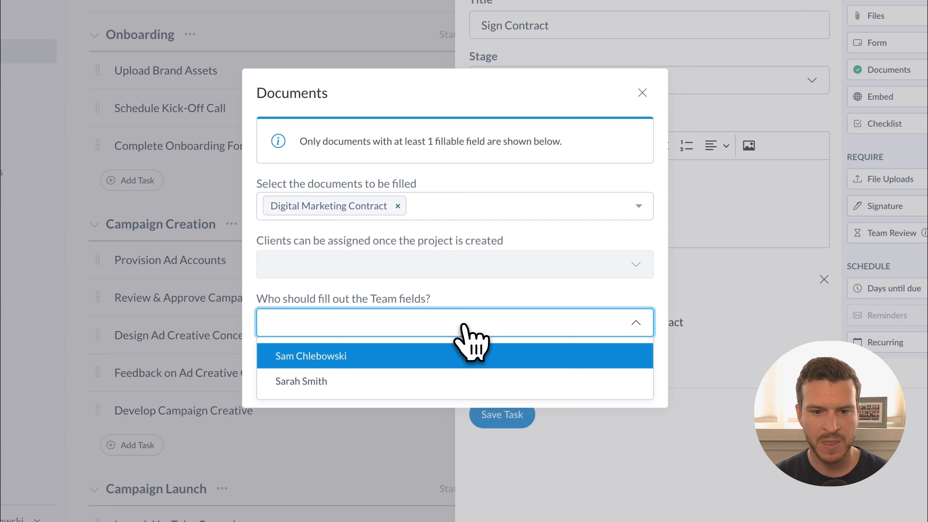
{"action": "left_click", "coordinate": [445, 357]}
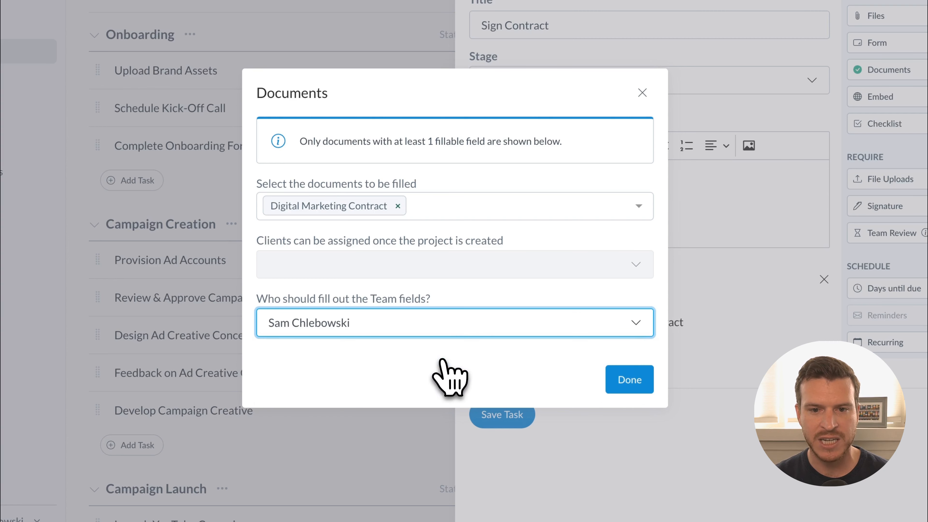
{"action": "left_click", "coordinate": [473, 295]}
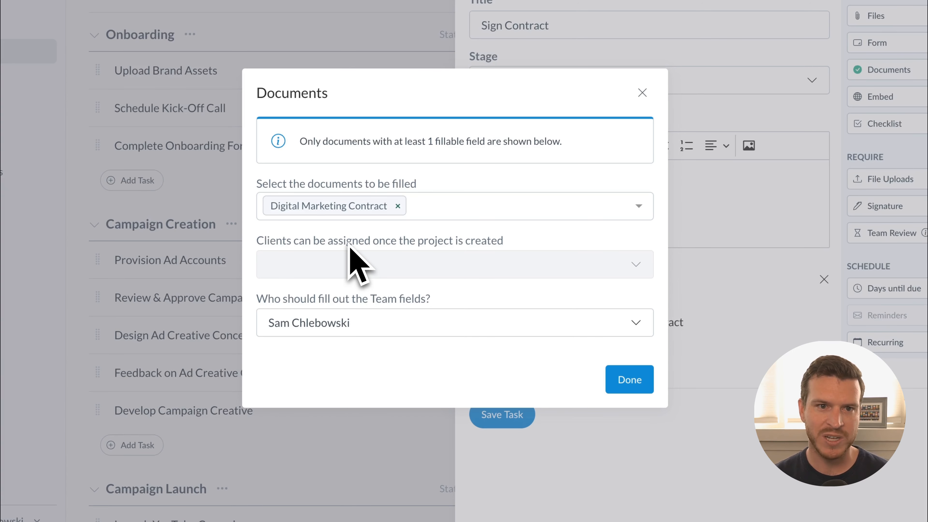
{"action": "left_click", "coordinate": [625, 379]}
{"action": "left_click", "coordinate": [498, 416]}
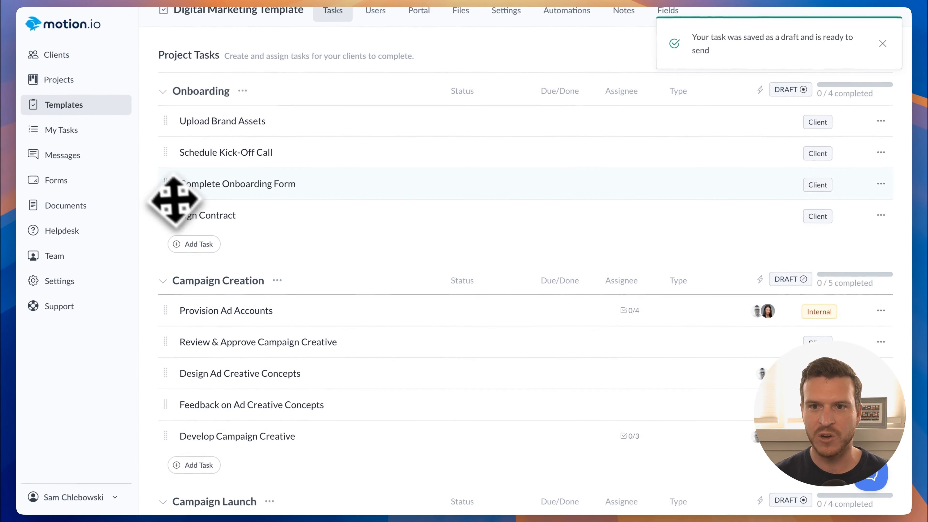
Step: Reorder the Onboarding stage so that Complete Onboarding Form comes first and Sign Contract second
{"action": "left_click_drag", "start_coordinate": [174, 199], "coordinate": [166, 135]}
{"action": "left_click_drag", "start_coordinate": [167, 215], "coordinate": [164, 149]}
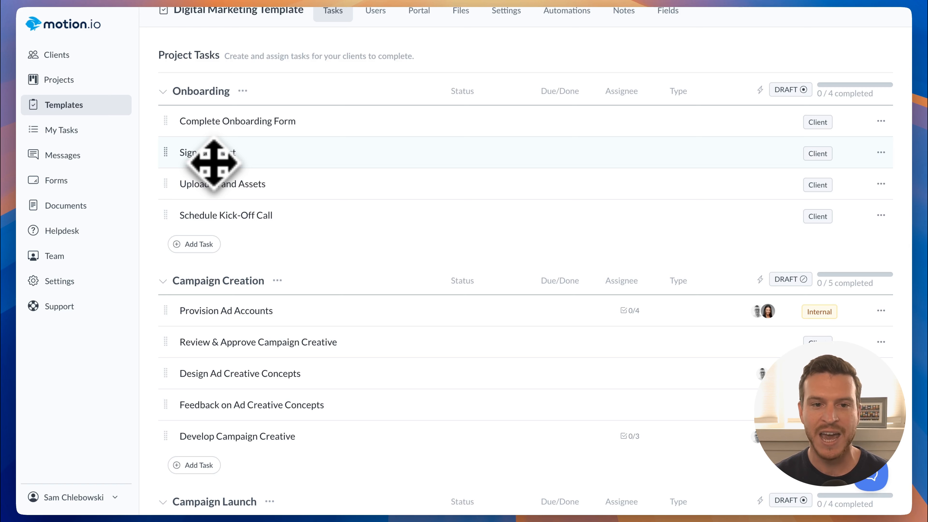
Step: Start a new automation in the Digital Marketing Template, triggered when the task Complete Onboarding Form is completed
{"action": "left_click", "coordinate": [558, 14]}
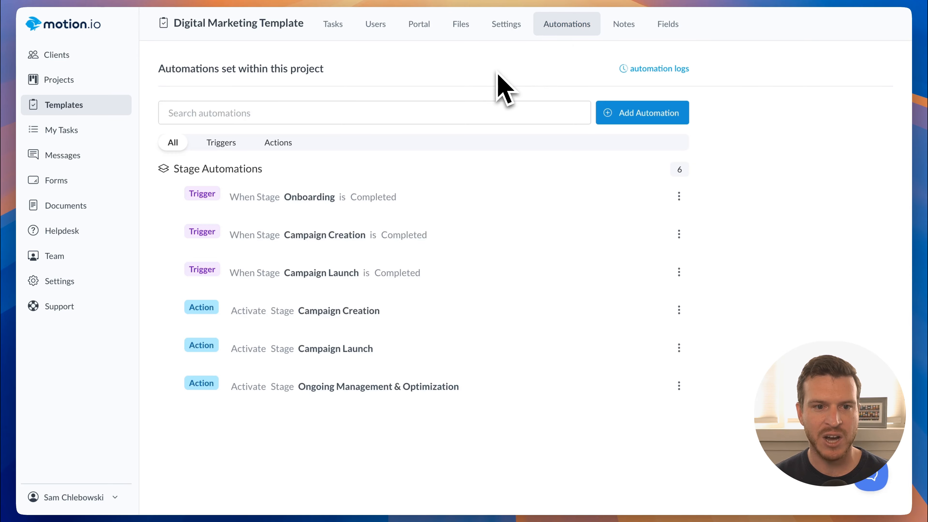
{"action": "left_click", "coordinate": [641, 112]}
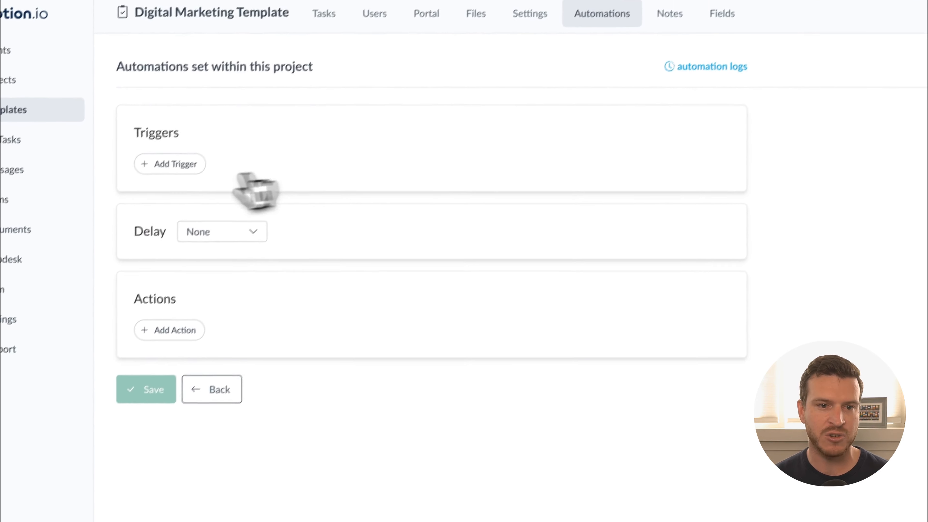
{"action": "left_click", "coordinate": [197, 151]}
{"action": "left_click", "coordinate": [219, 147]}
{"action": "left_click", "coordinate": [232, 168]}
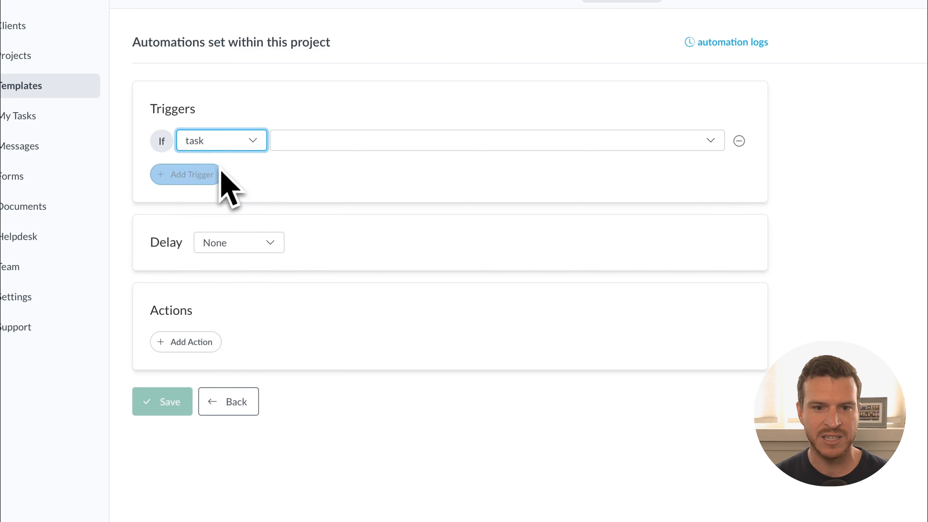
{"action": "left_click", "coordinate": [325, 145]}
{"action": "left_click", "coordinate": [337, 243]}
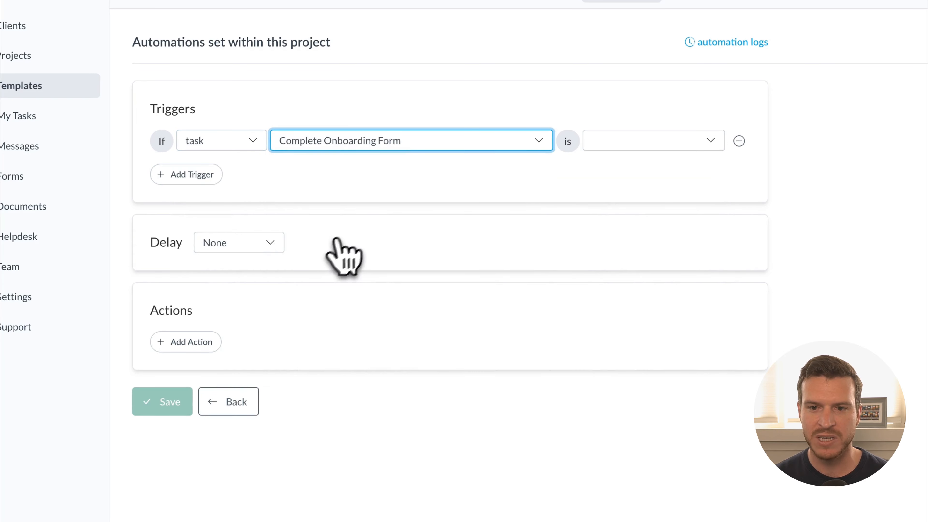
{"action": "left_click", "coordinate": [598, 143]}
{"action": "left_click", "coordinate": [607, 170]}
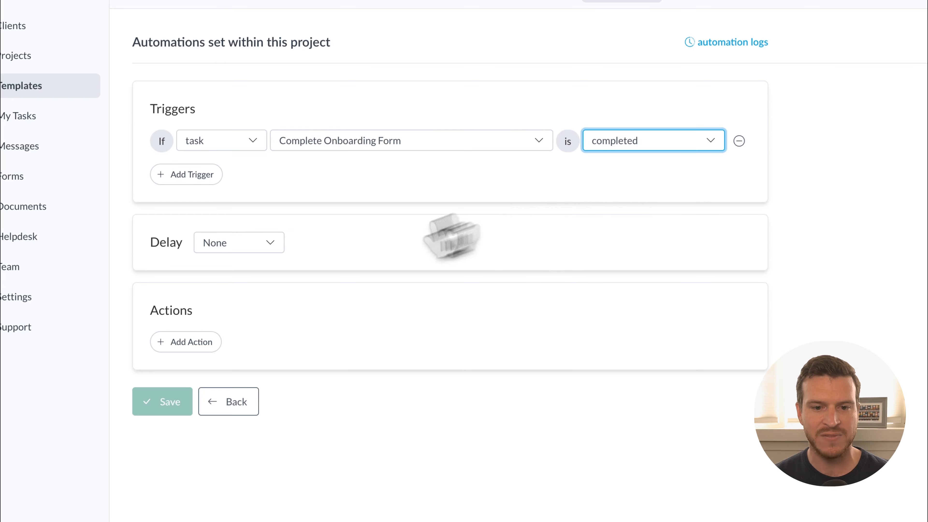
Step: Add an action that activates the Sign Contract task with a due date of 3 days, and save the automation
{"action": "left_click", "coordinate": [166, 341]}
{"action": "left_click", "coordinate": [225, 344]}
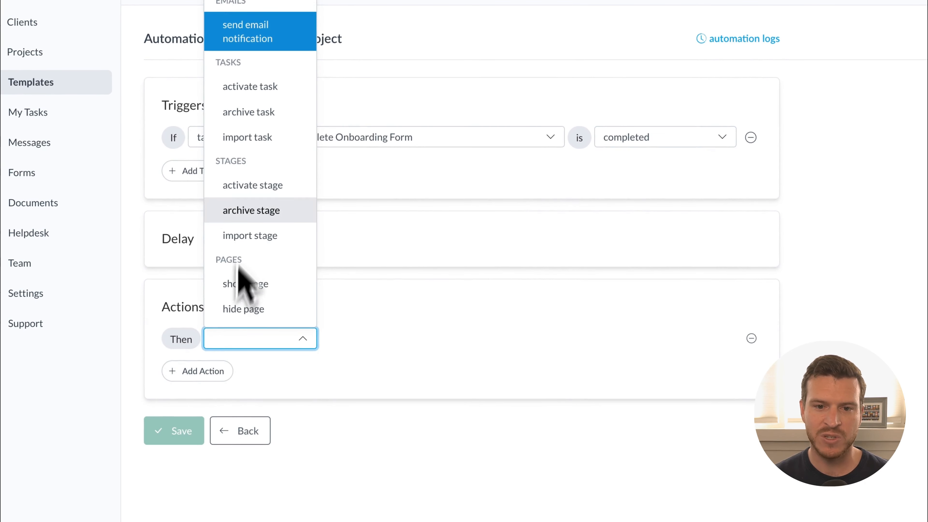
{"action": "left_click", "coordinate": [250, 89]}
{"action": "left_click", "coordinate": [391, 341]}
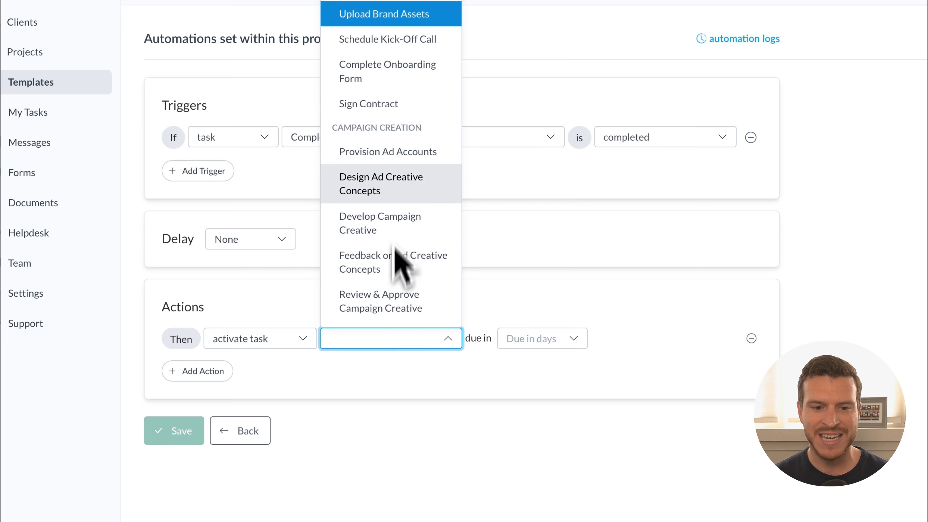
{"action": "left_click", "coordinate": [380, 105]}
{"action": "left_click", "coordinate": [530, 340]}
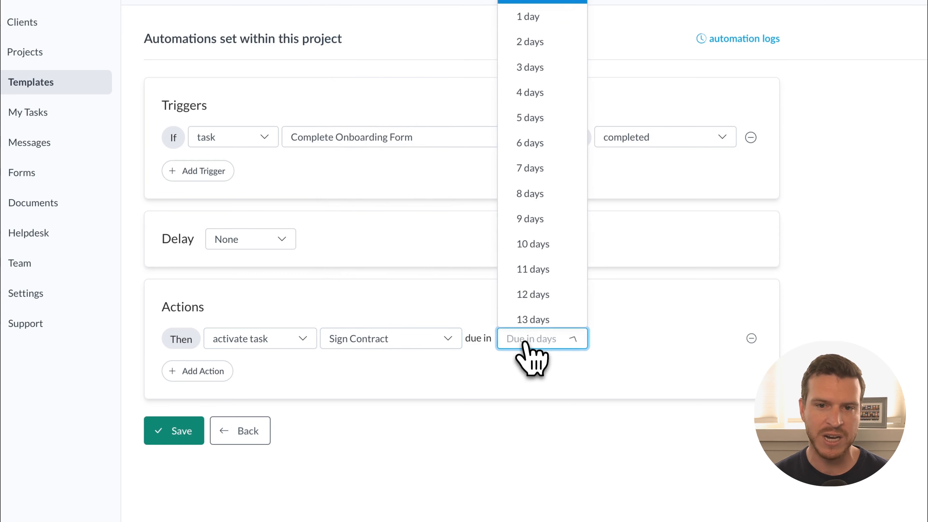
{"action": "left_click", "coordinate": [531, 68]}
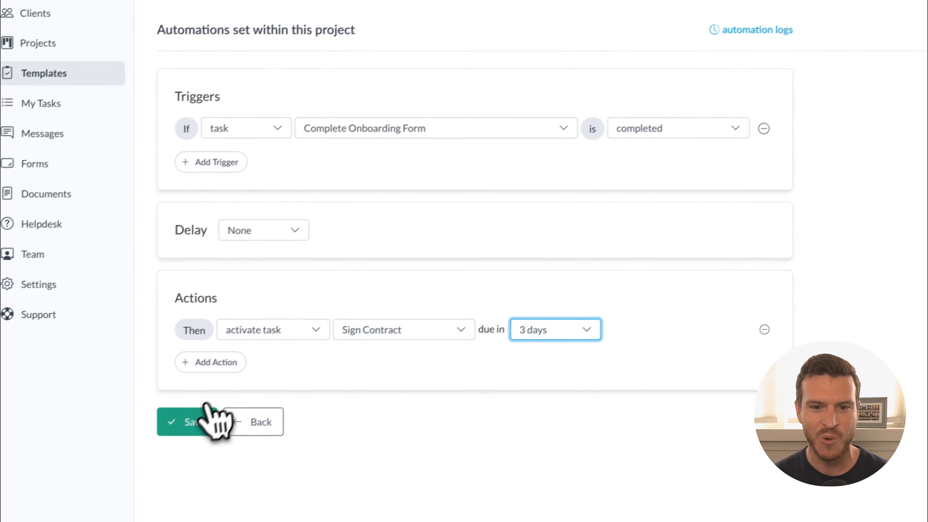
{"action": "left_click", "coordinate": [211, 408]}
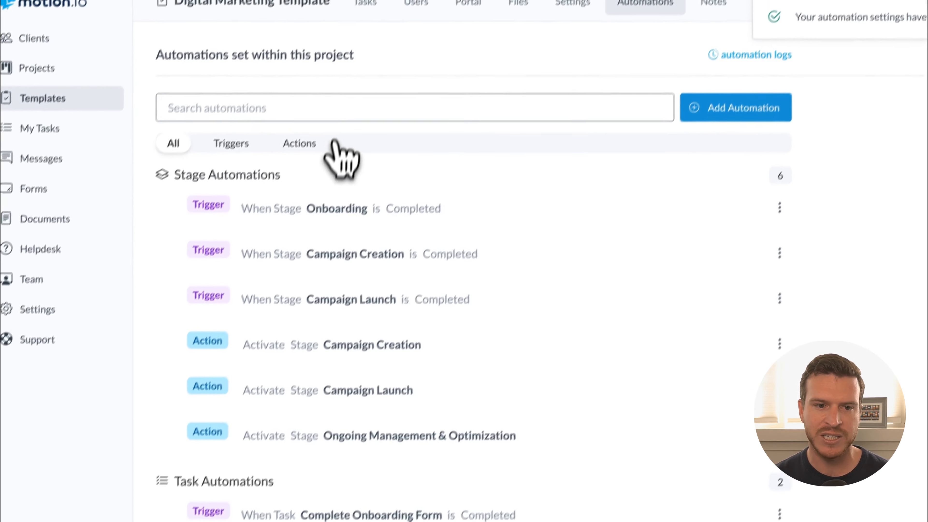
Step: Create a project named "Example Client" from the Digital Marketing Template, with the Digital Advertising tag
{"action": "left_click", "coordinate": [348, 31]}
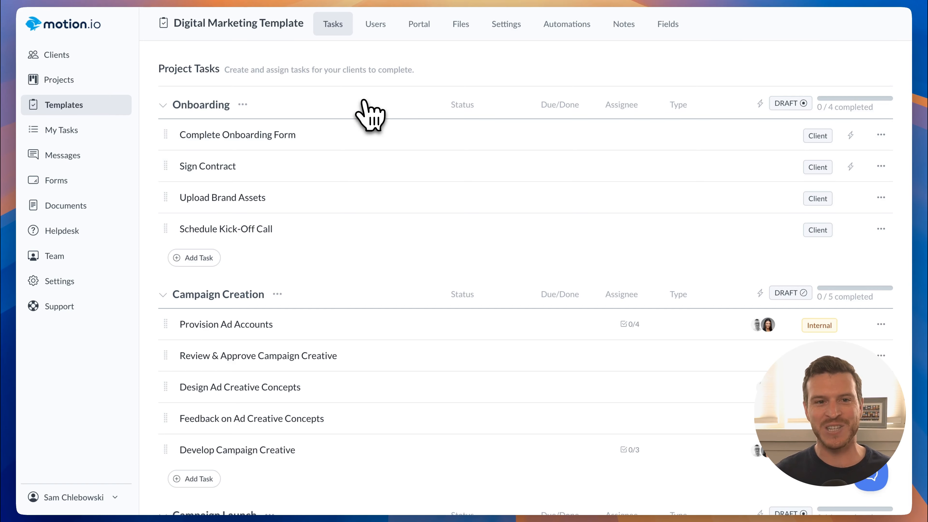
{"action": "left_click", "coordinate": [73, 105]}
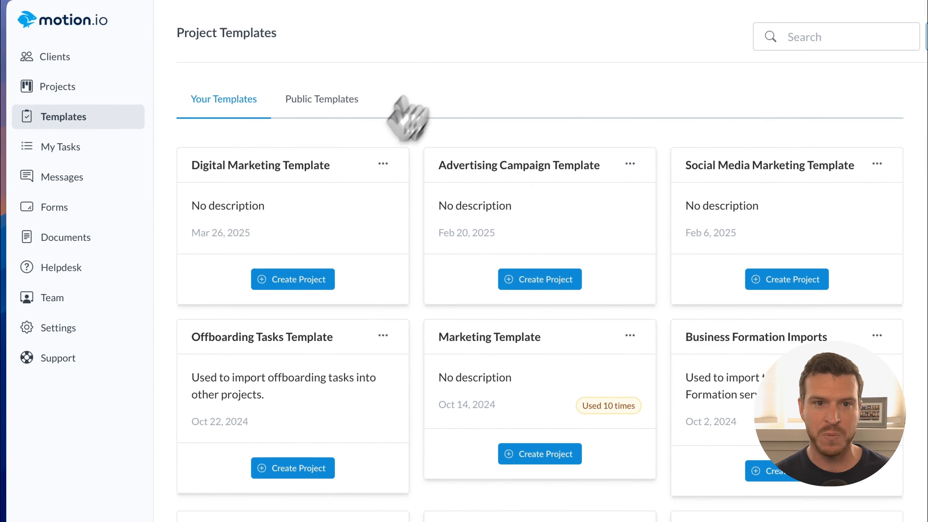
{"action": "left_click", "coordinate": [297, 281]}
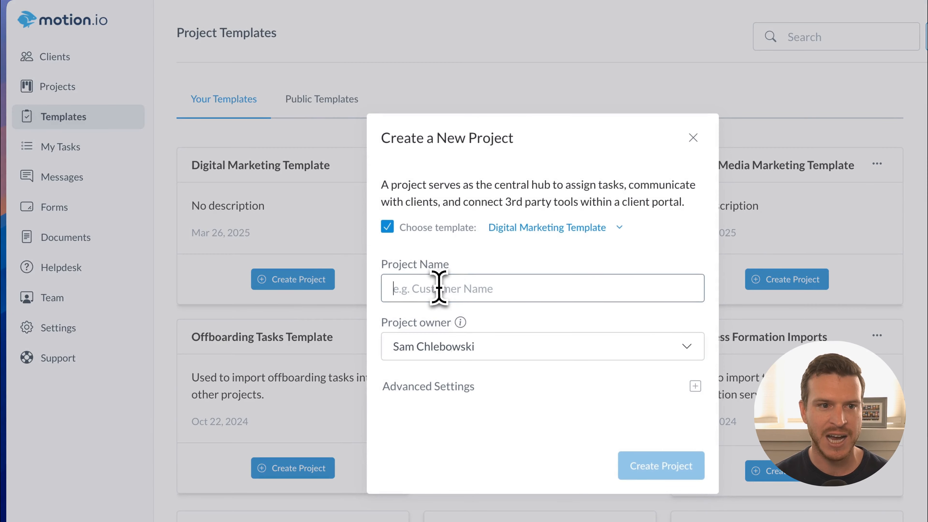
{"action": "left_click", "coordinate": [438, 289]}
{"action": "type", "text": "E"}
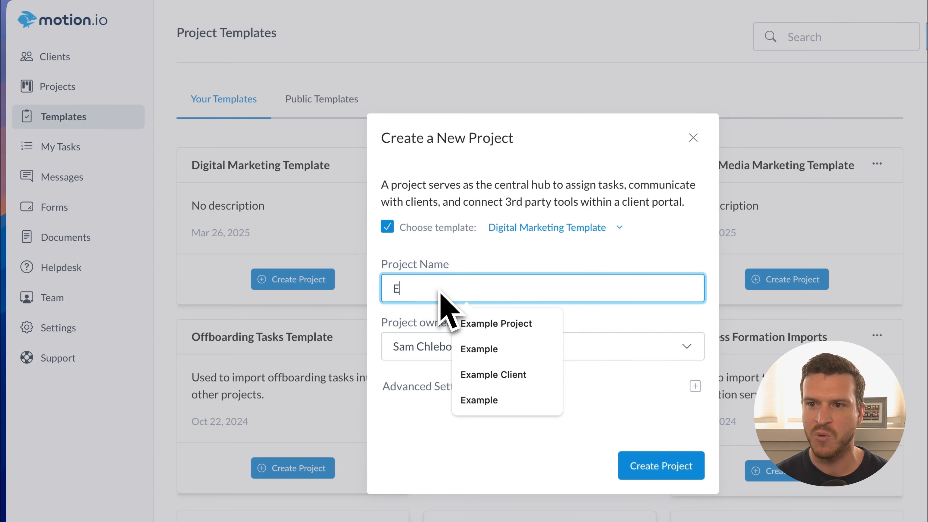
{"action": "type", "text": "xample Client"}
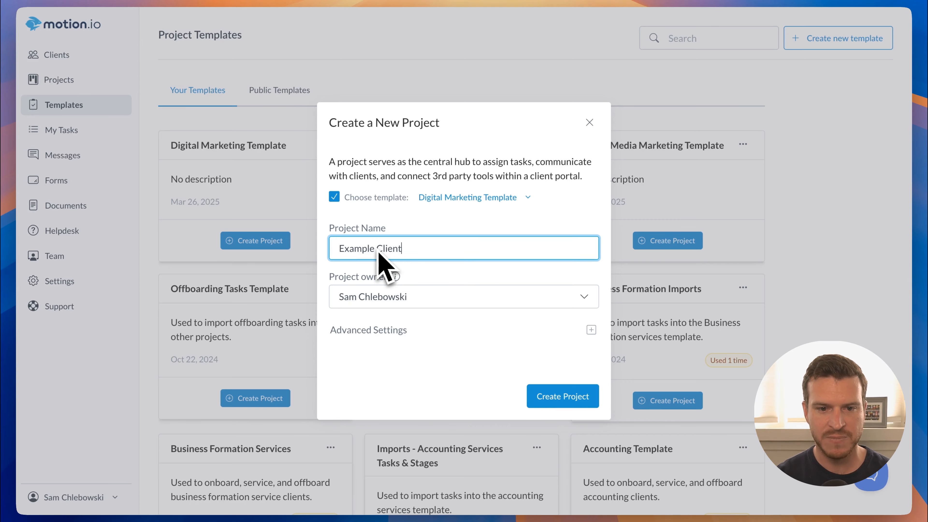
{"action": "left_click", "coordinate": [487, 330]}
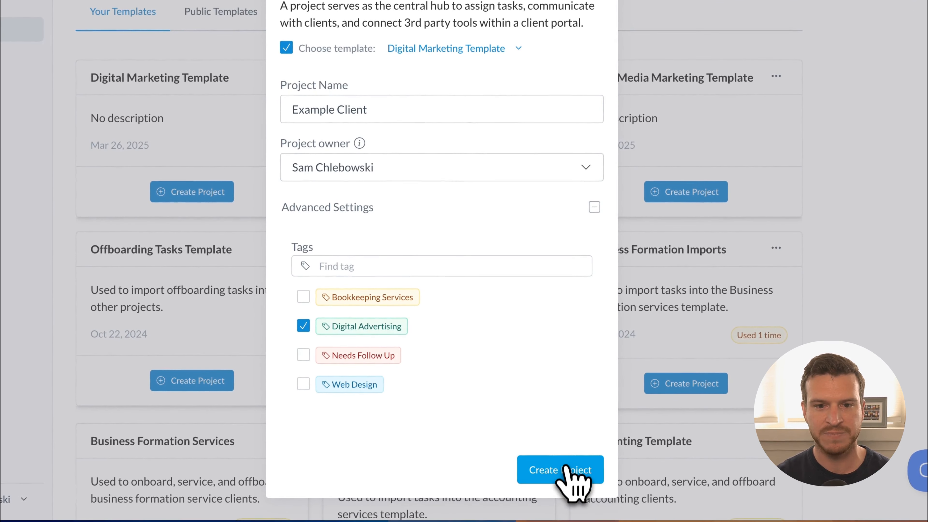
{"action": "left_click", "coordinate": [566, 469]}
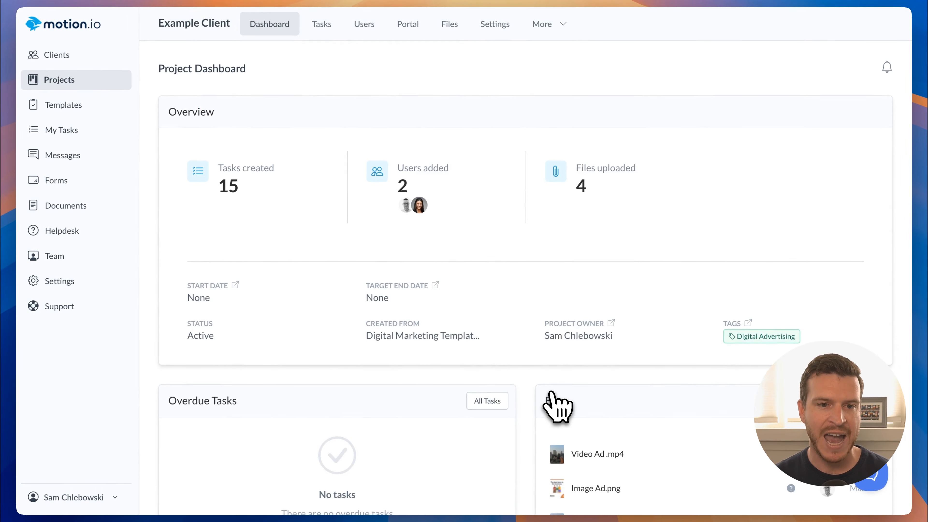
Step: Add the third listed existing client to the Example Client project's users
{"action": "left_click", "coordinate": [364, 33]}
{"action": "left_click", "coordinate": [234, 293]}
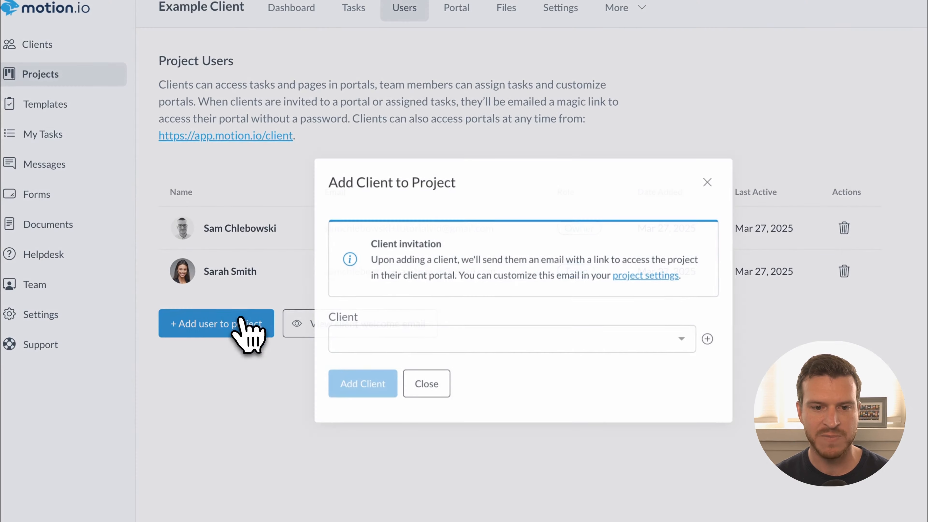
{"action": "left_click", "coordinate": [339, 302]}
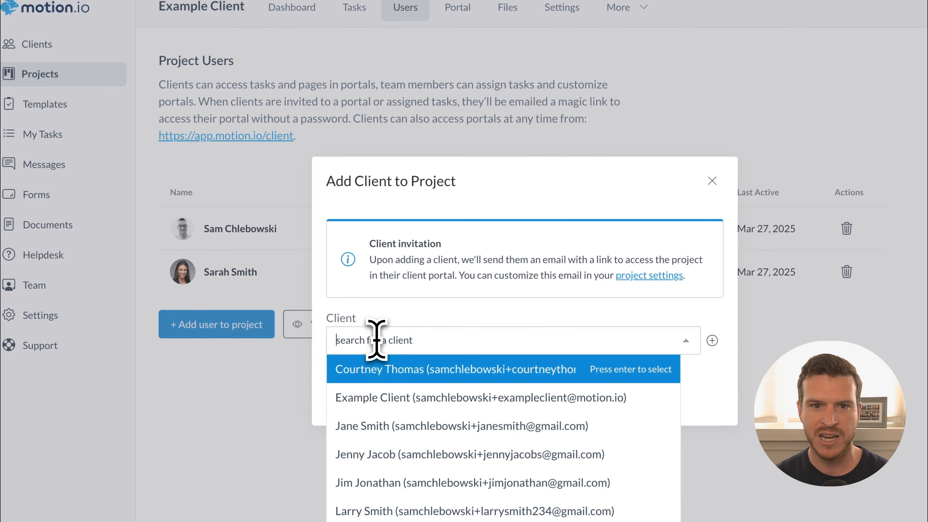
{"action": "left_click", "coordinate": [376, 426]}
{"action": "left_click", "coordinate": [346, 327]}
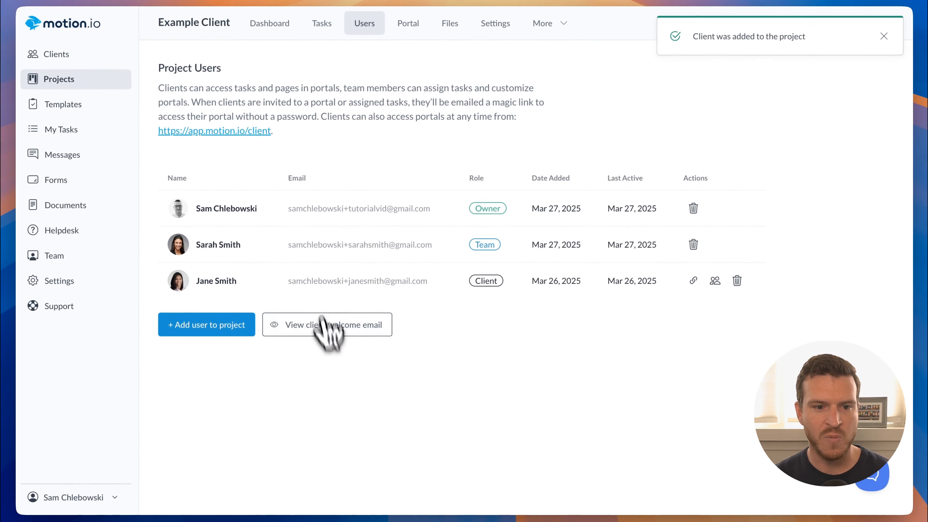
Step: Assign the client to all of the project's client tasks, leaving out internal ones, and send the Complete Onboarding Form task
{"action": "left_click", "coordinate": [321, 25]}
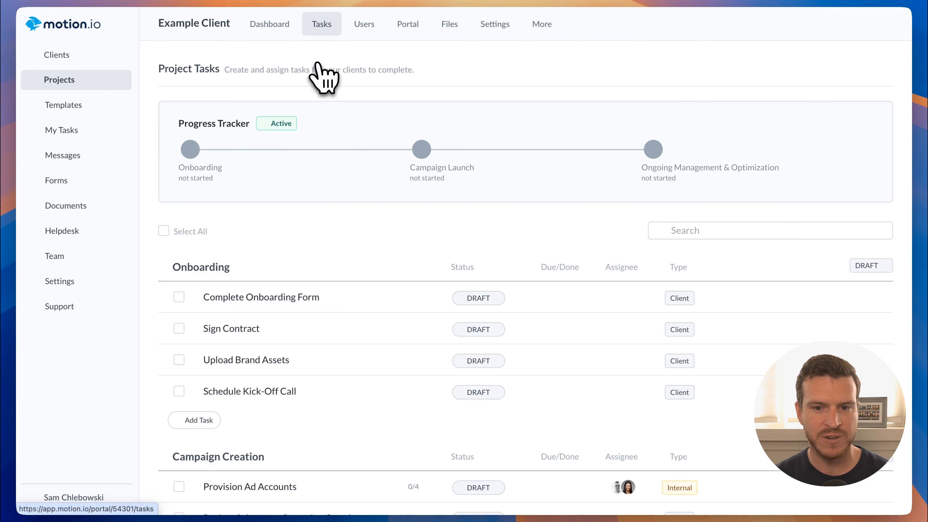
{"action": "left_click", "coordinate": [163, 231]}
{"action": "left_click", "coordinate": [202, 230]}
{"action": "left_click", "coordinate": [219, 277]}
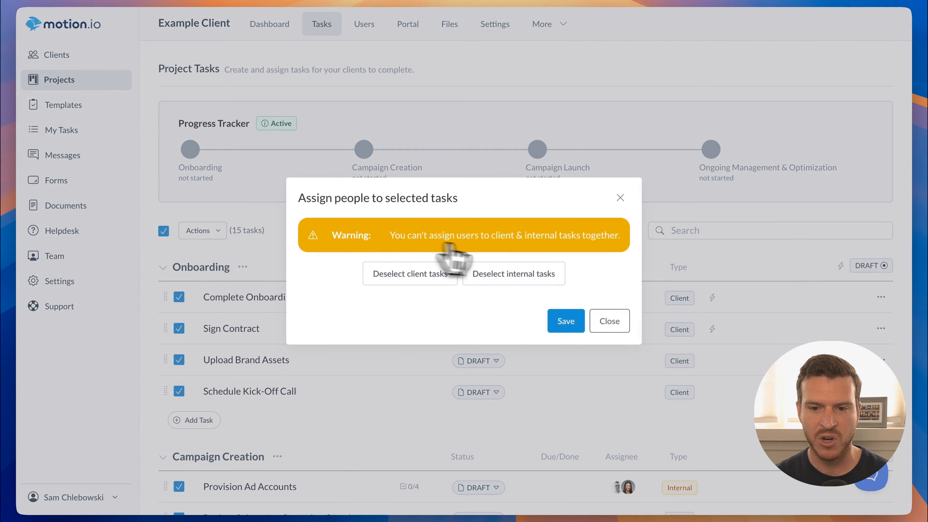
{"action": "left_click", "coordinate": [490, 274]}
{"action": "left_click", "coordinate": [568, 326]}
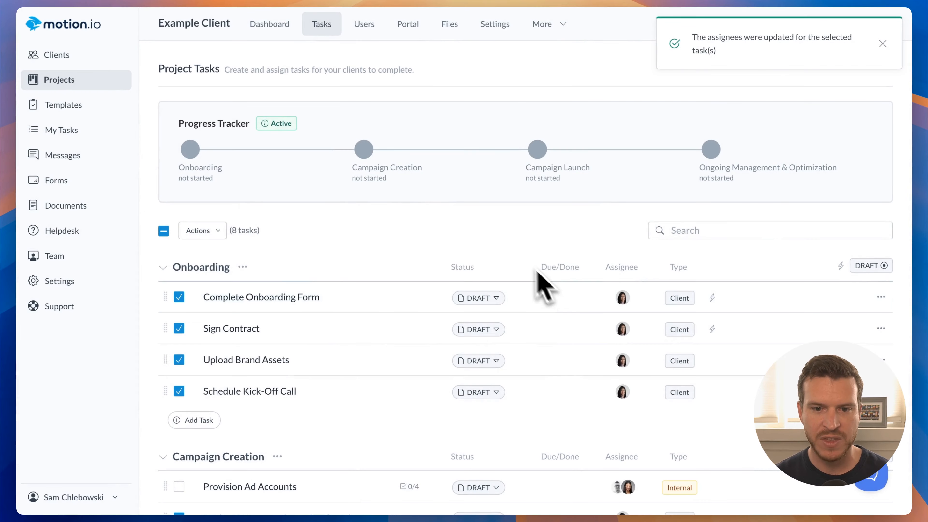
{"action": "left_click", "coordinate": [482, 297]}
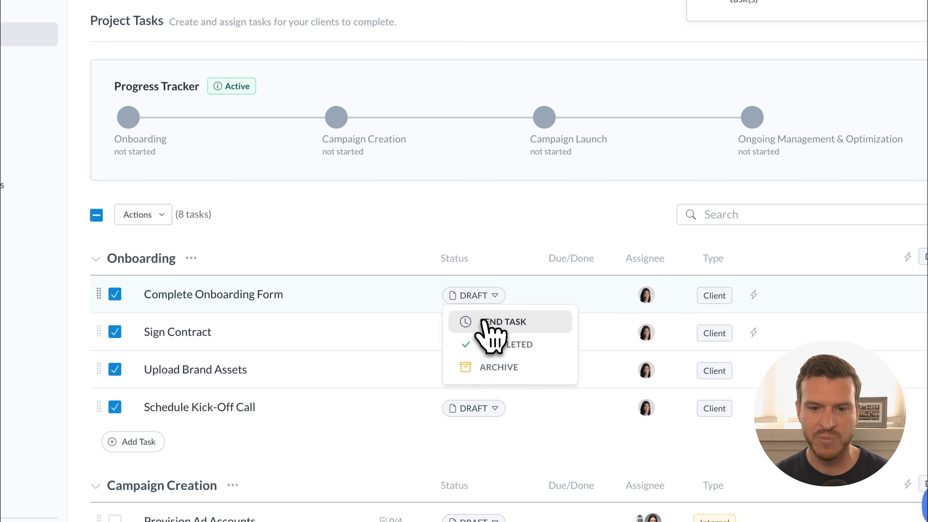
{"action": "left_click", "coordinate": [484, 322]}
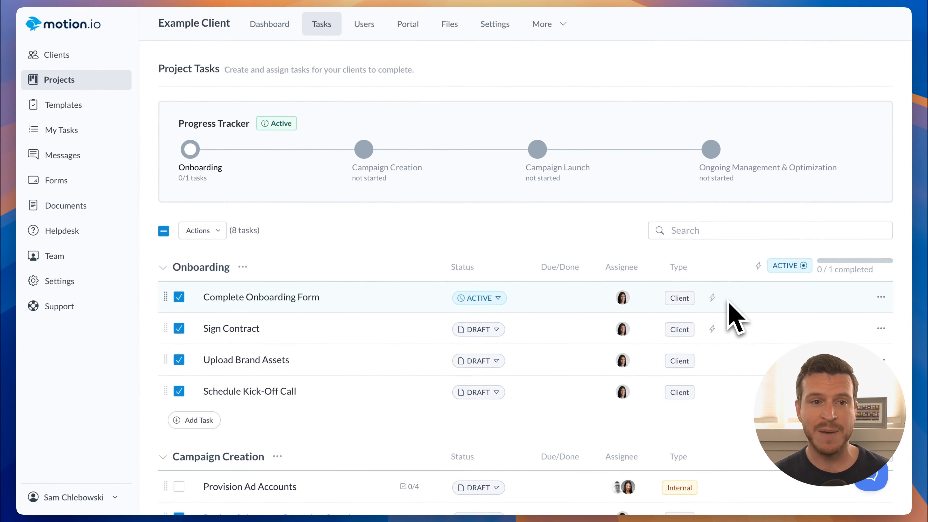
Step: Examine the stage automations of Campaign Creation, Campaign Launch, and Ongoing Management & Optimization in the project's task list
{"action": "scroll", "coordinate": [715, 339], "scroll_direction": "down", "scroll_amount": 5}
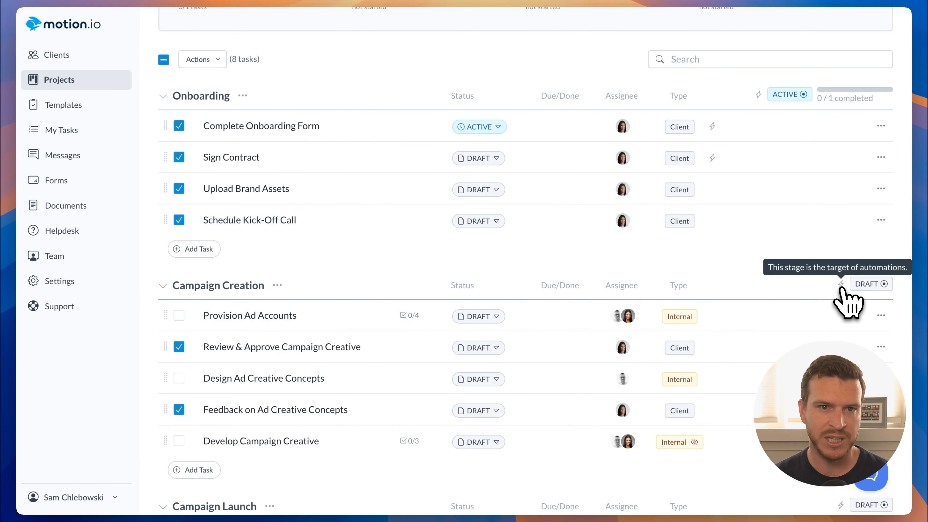
{"action": "left_click", "coordinate": [840, 284]}
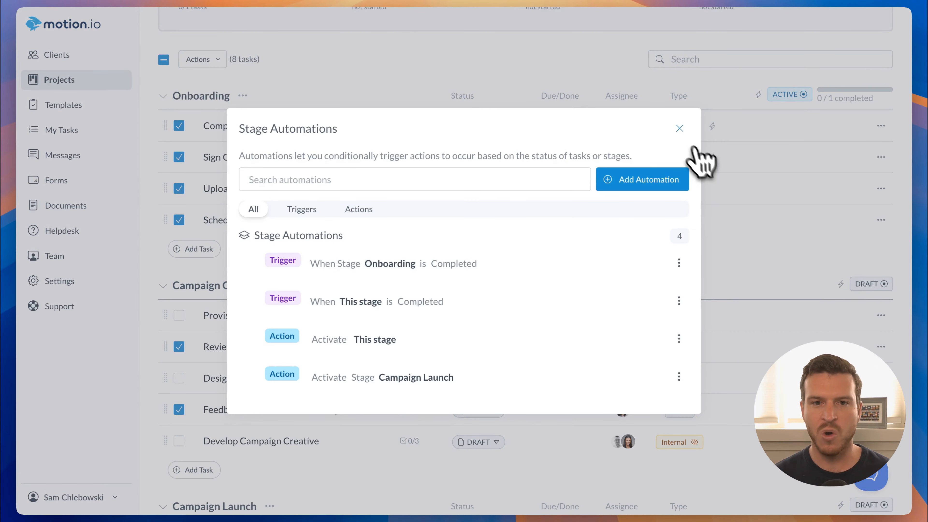
{"action": "left_click", "coordinate": [679, 129]}
{"action": "scroll", "coordinate": [730, 227], "scroll_direction": "down", "scroll_amount": 2}
{"action": "scroll", "coordinate": [739, 244], "scroll_direction": "down", "scroll_amount": 4}
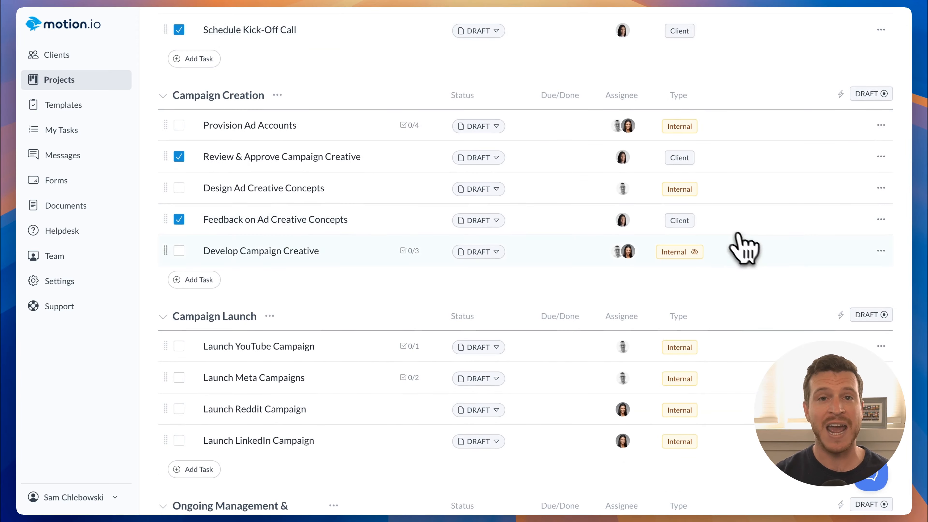
{"action": "left_click", "coordinate": [840, 316]}
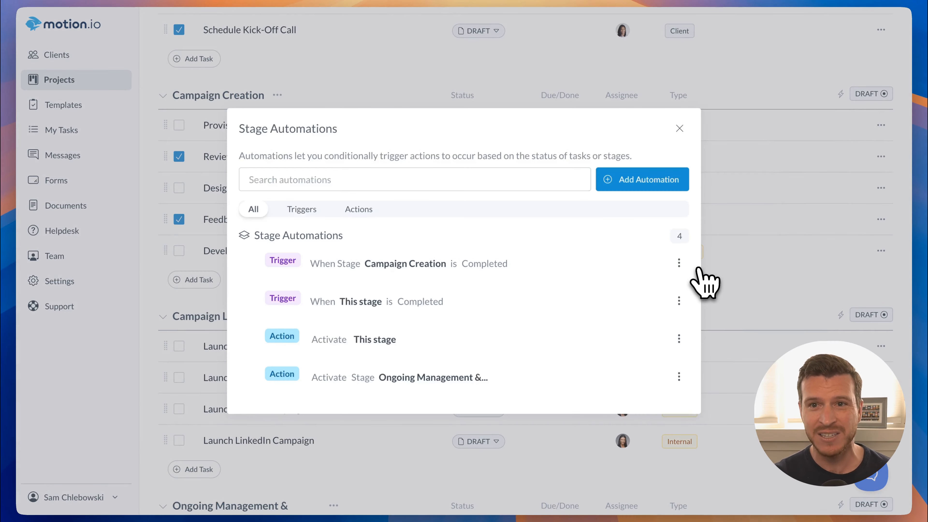
{"action": "left_click", "coordinate": [679, 128]}
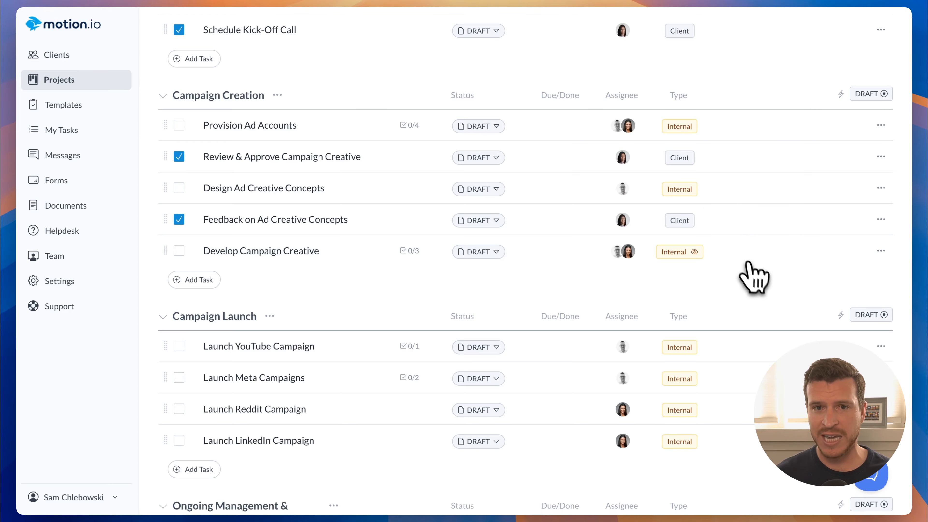
{"action": "scroll", "coordinate": [754, 277], "scroll_direction": "down", "scroll_amount": 5}
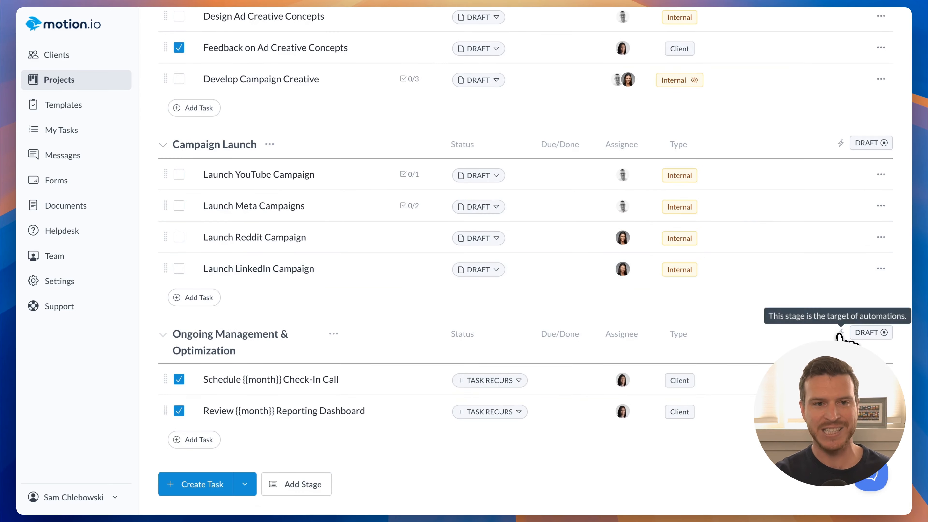
{"action": "left_click", "coordinate": [840, 332]}
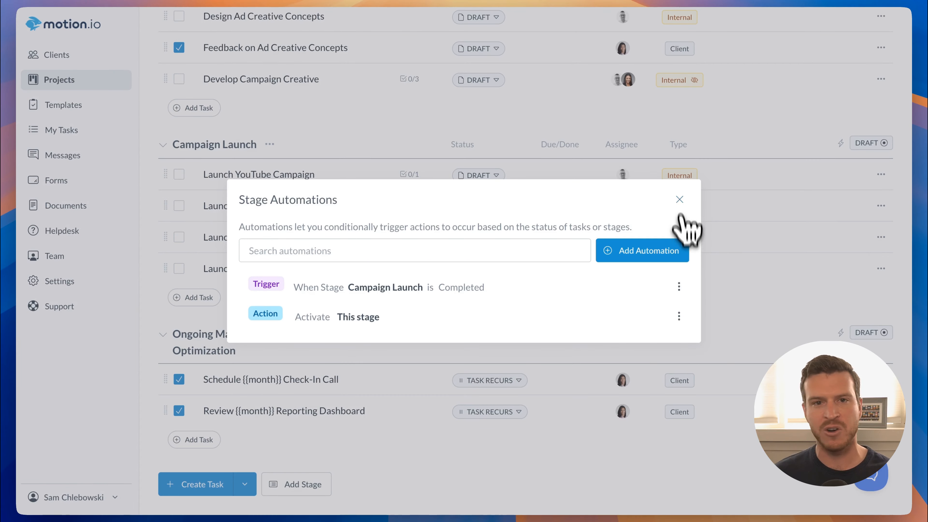
{"action": "left_click", "coordinate": [678, 199]}
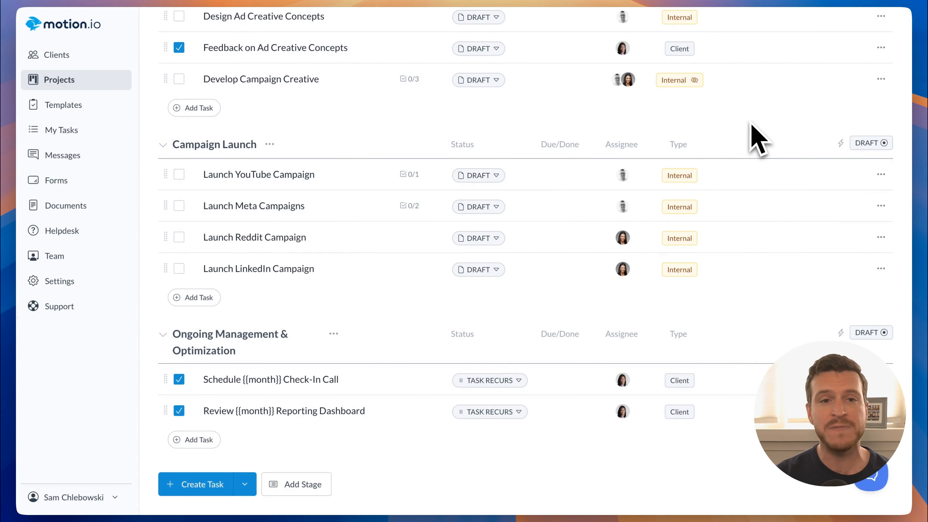